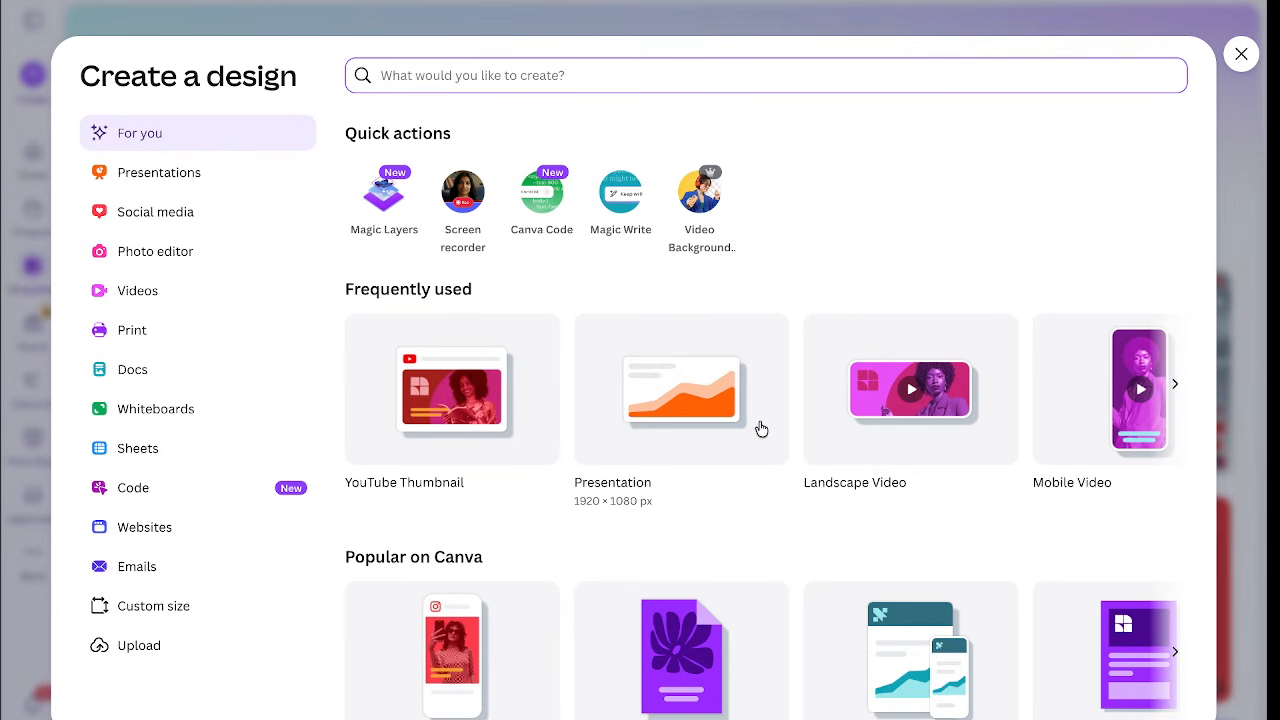
# Create a new blank 1280 × 720 px YouTube Thumbnail design.
pyautogui.click(492, 404)
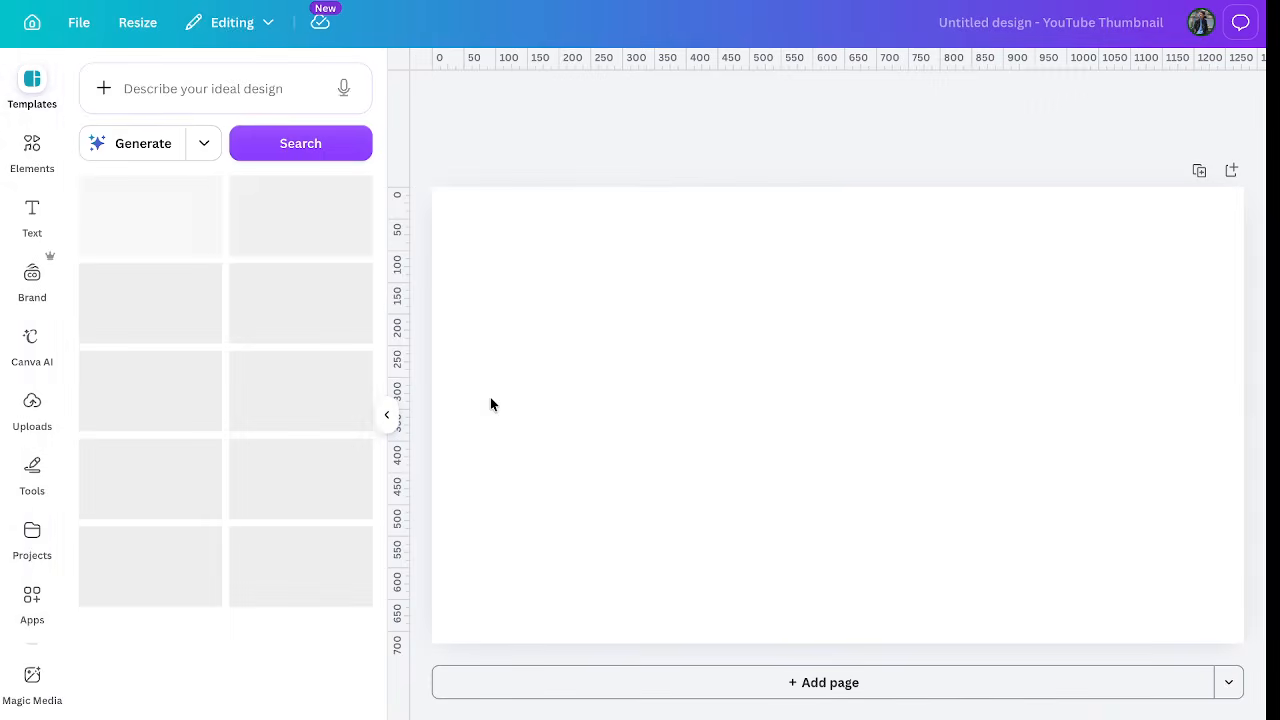
# Add a heading text box and replace its placeholder with the letter M.
pyautogui.click(31, 218)
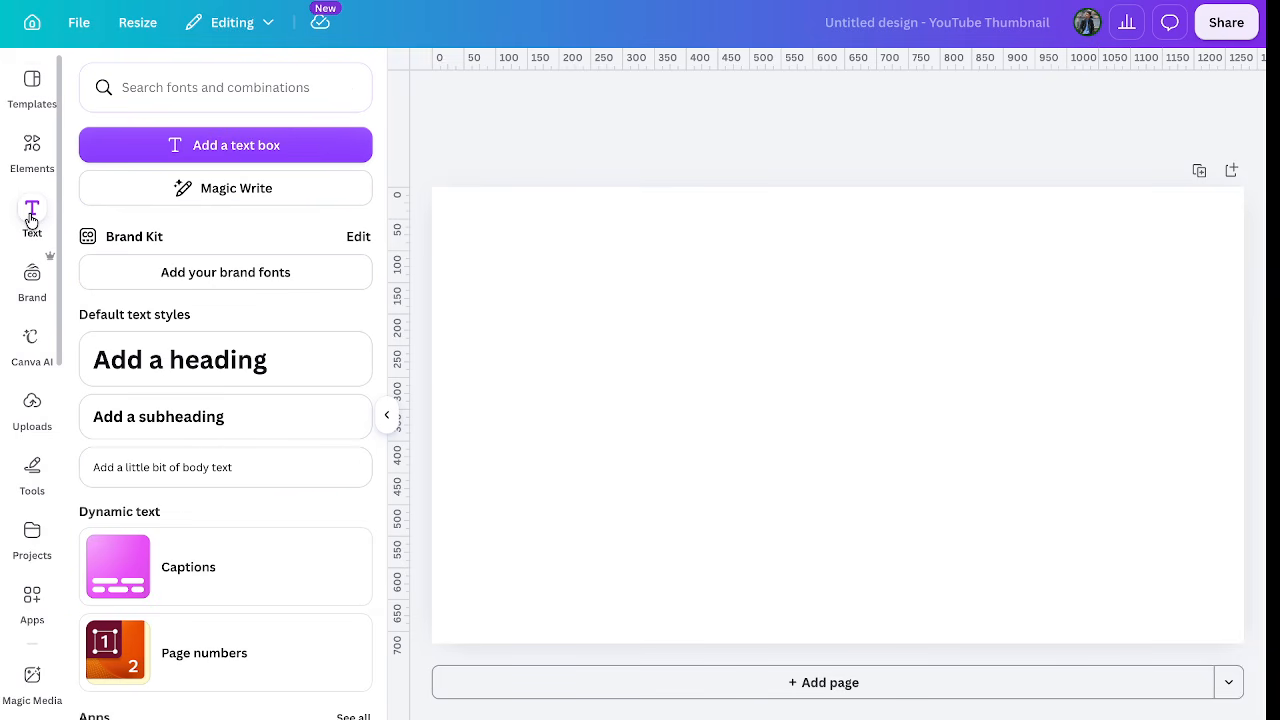
pyautogui.click(200, 368)
pyautogui.press('BackSpace')
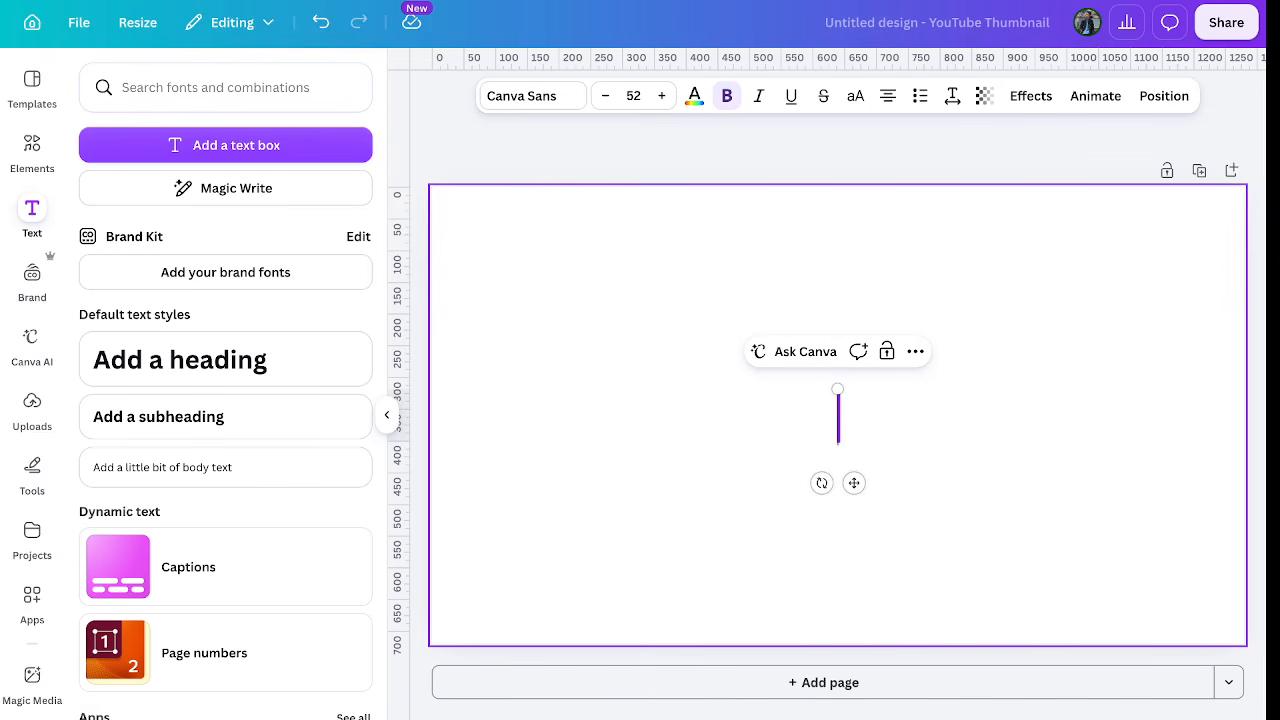
pyautogui.write('M')
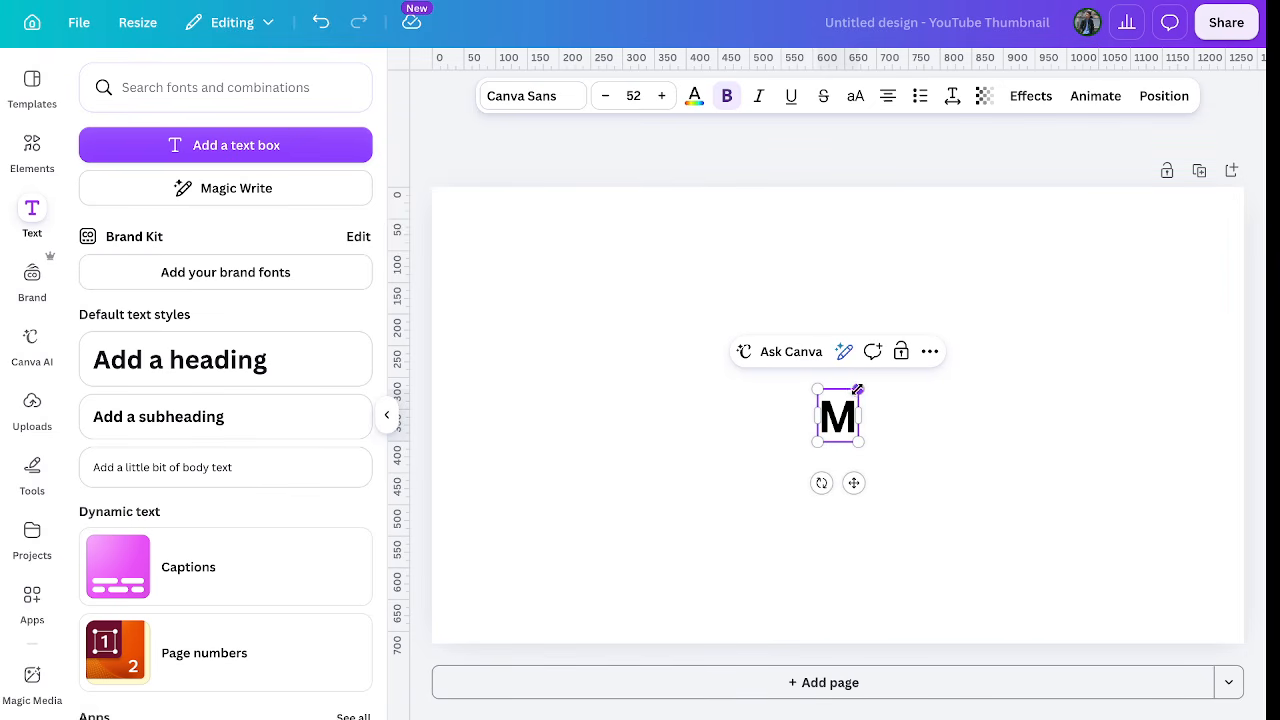
# Enlarge the M to size 387 and shift it right of centre.
pyautogui.moveTo(857, 389); pyautogui.dragTo(1011, 251)
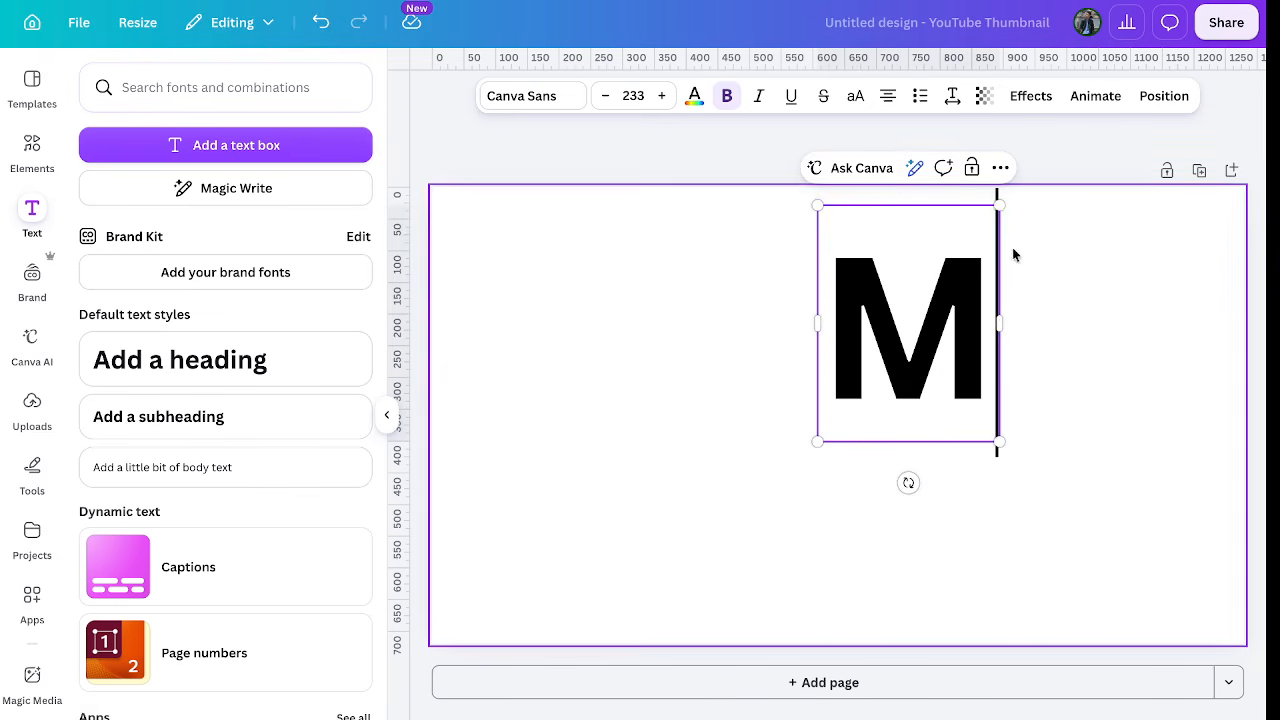
pyautogui.click(825, 447)
pyautogui.click(846, 406)
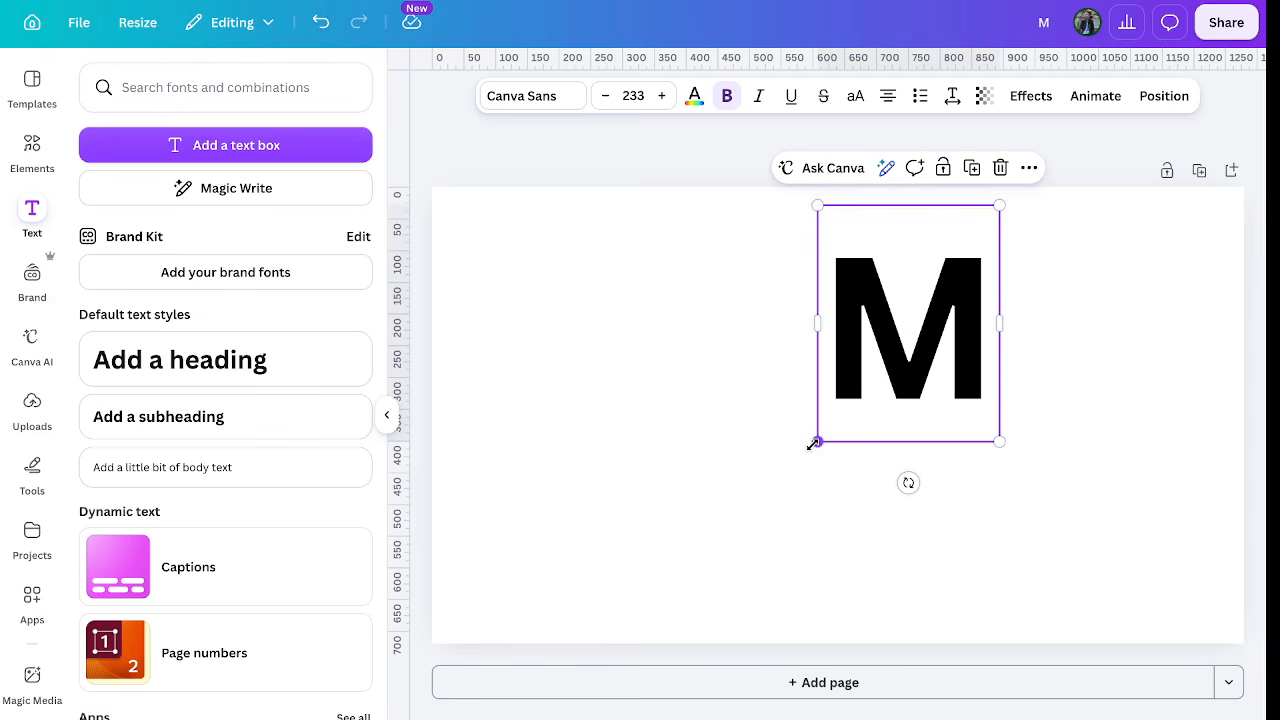
pyautogui.moveTo(814, 443); pyautogui.dragTo(653, 574)
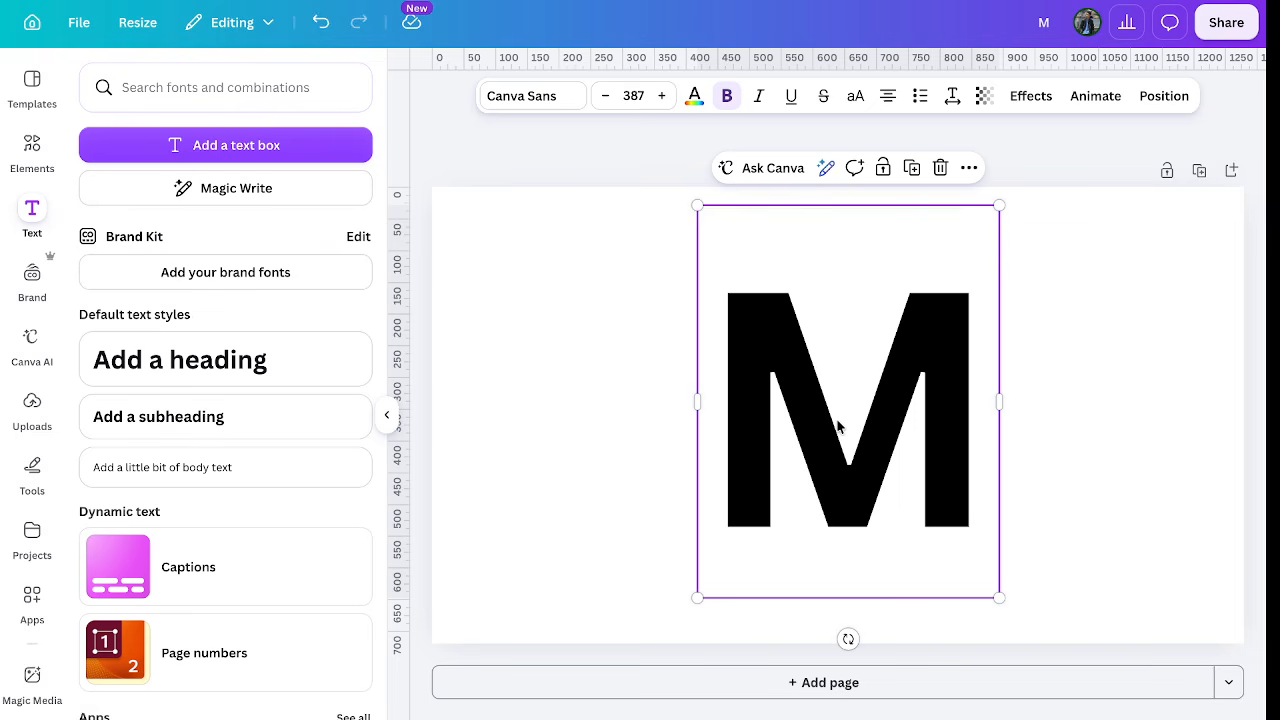
pyautogui.moveTo(837, 426); pyautogui.dragTo(879, 421)
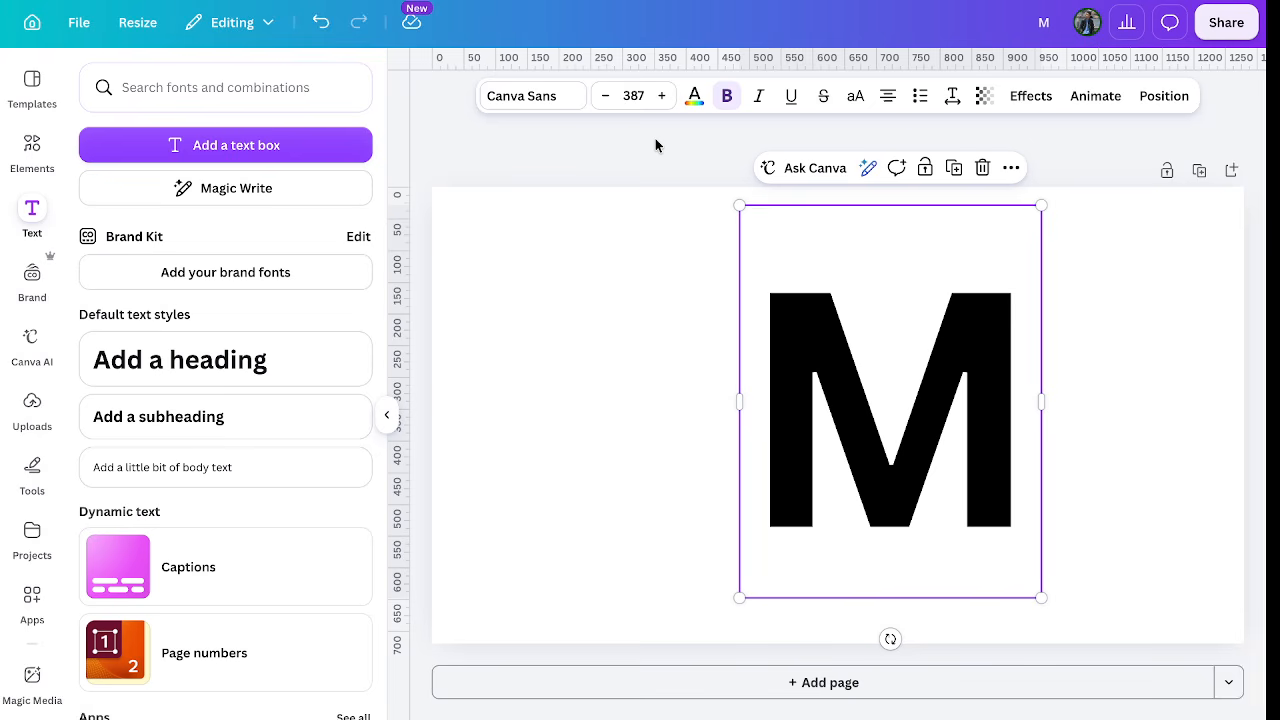
pyautogui.click(550, 100)
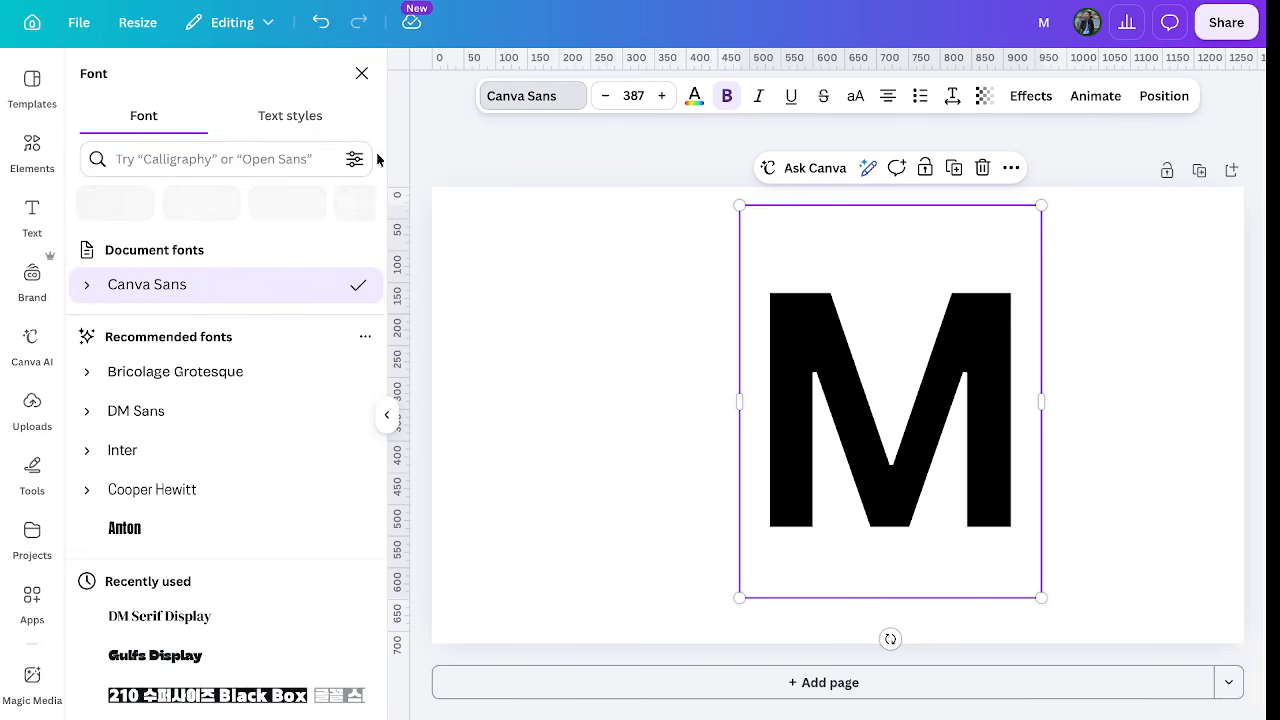
# Change the M's font to Lilita One.
pyautogui.click(240, 160)
pyautogui.write('LILITA ONE')
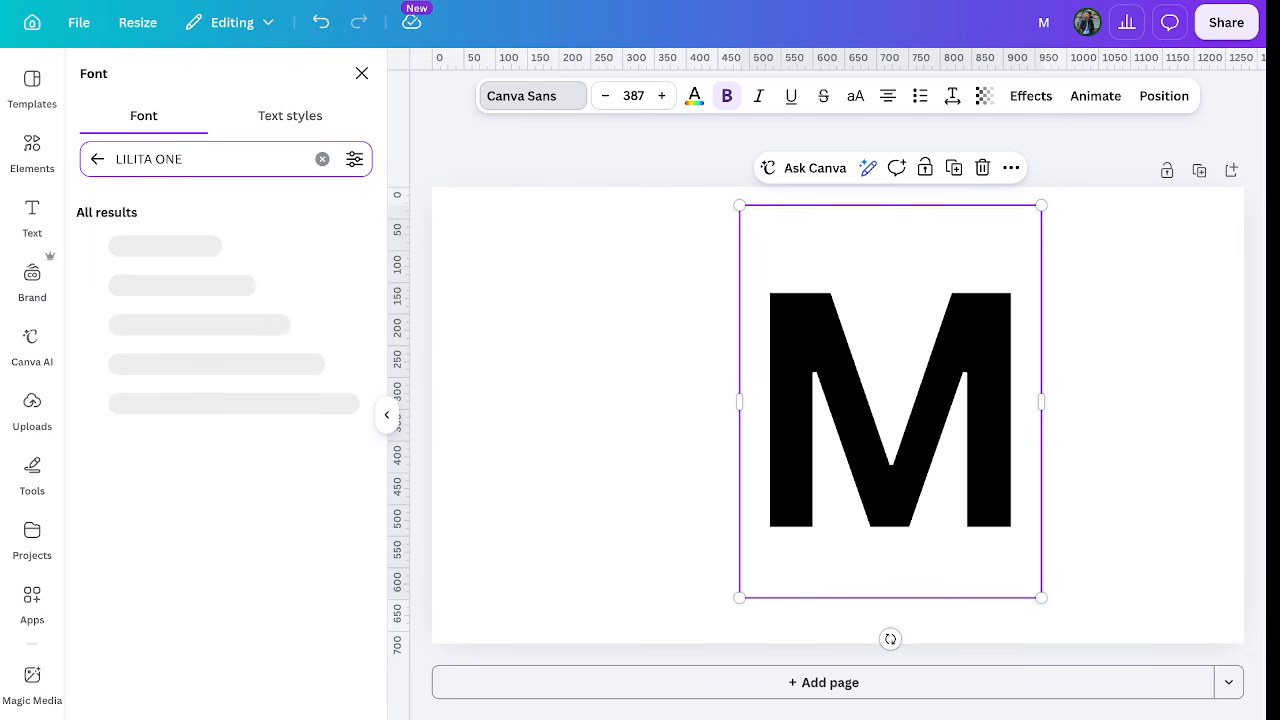
pyautogui.click(138, 249)
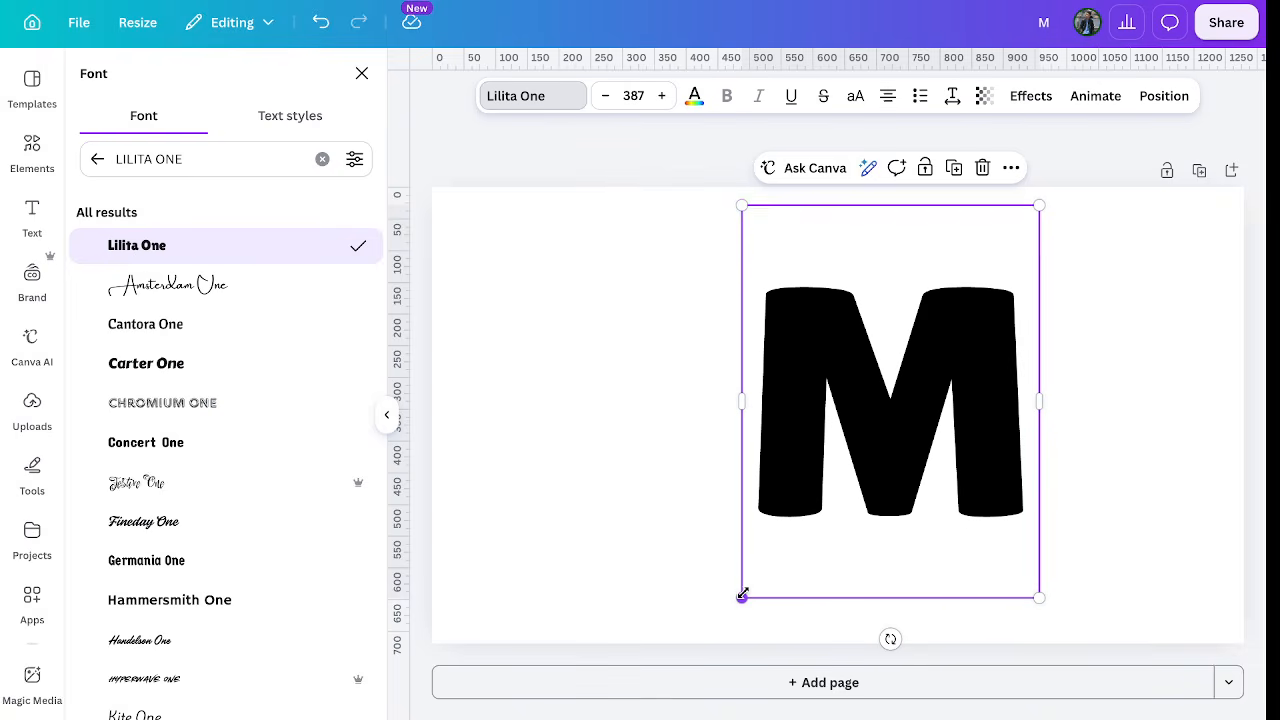
# Enlarge the M to size 411 and move it about 79 px further right.
pyautogui.moveTo(741, 596); pyautogui.dragTo(722, 620)
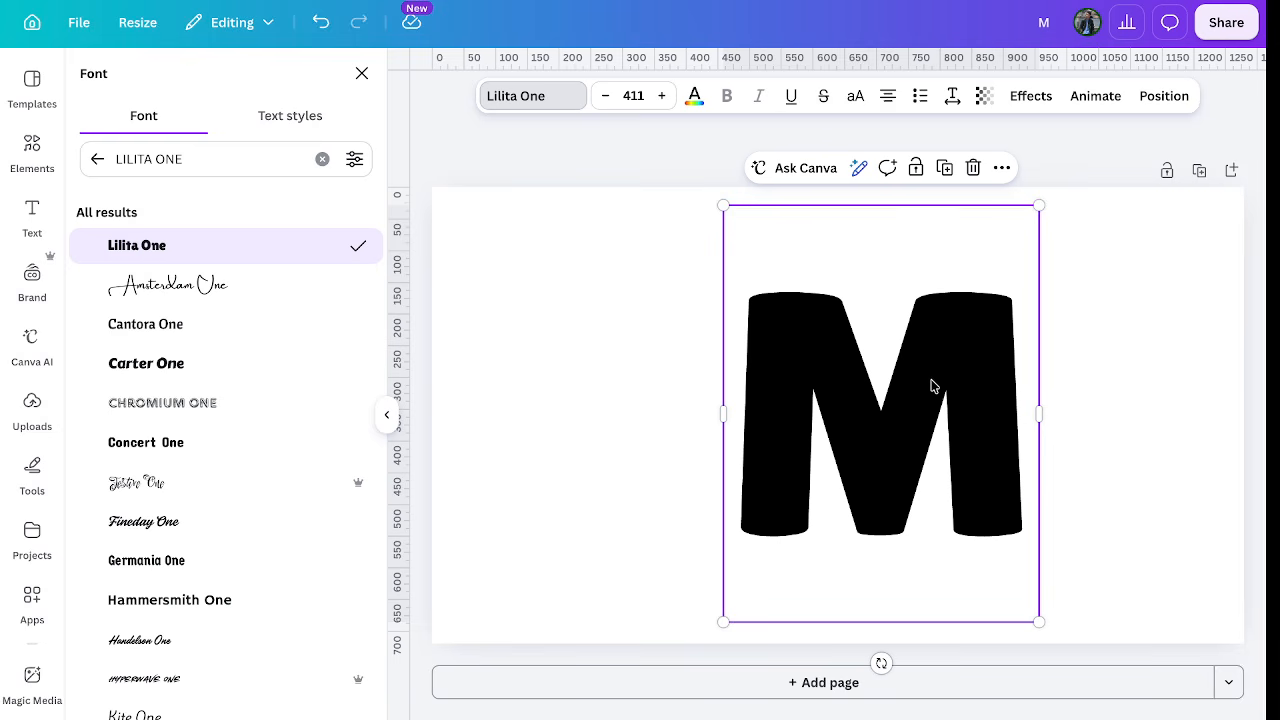
pyautogui.click(1098, 357)
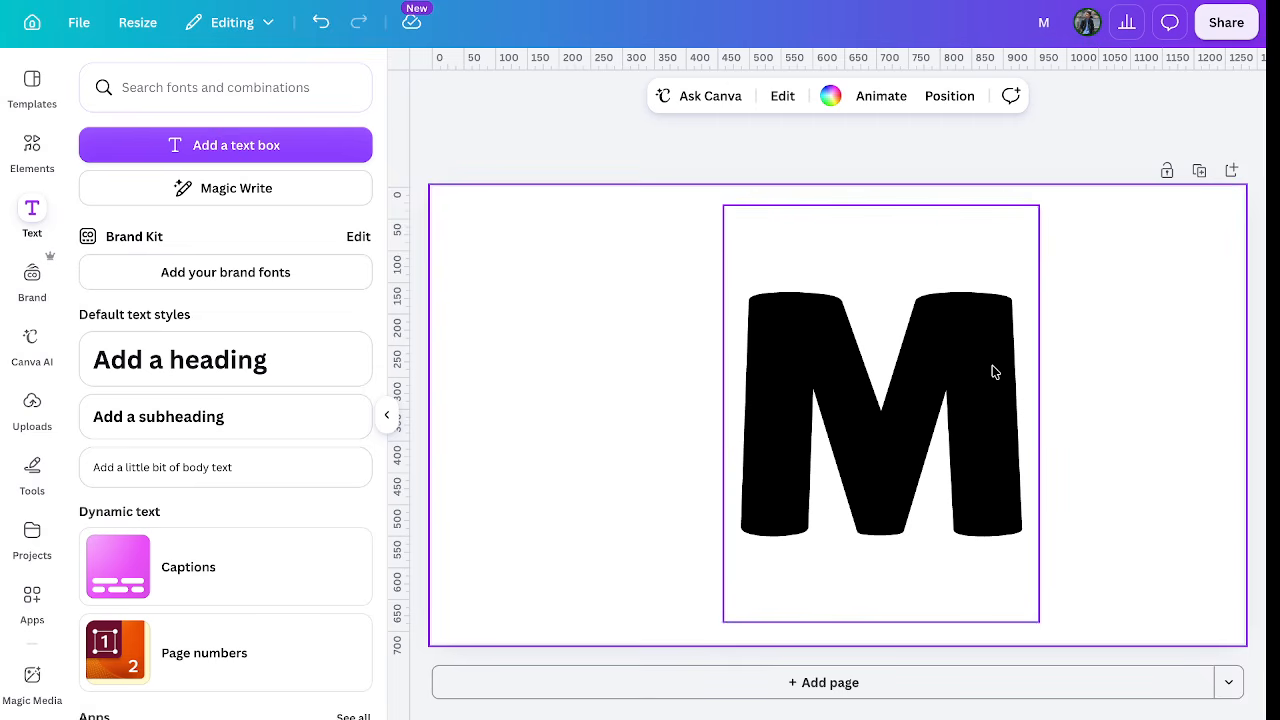
pyautogui.click(993, 371)
pyautogui.moveTo(993, 371); pyautogui.dragTo(1072, 374)
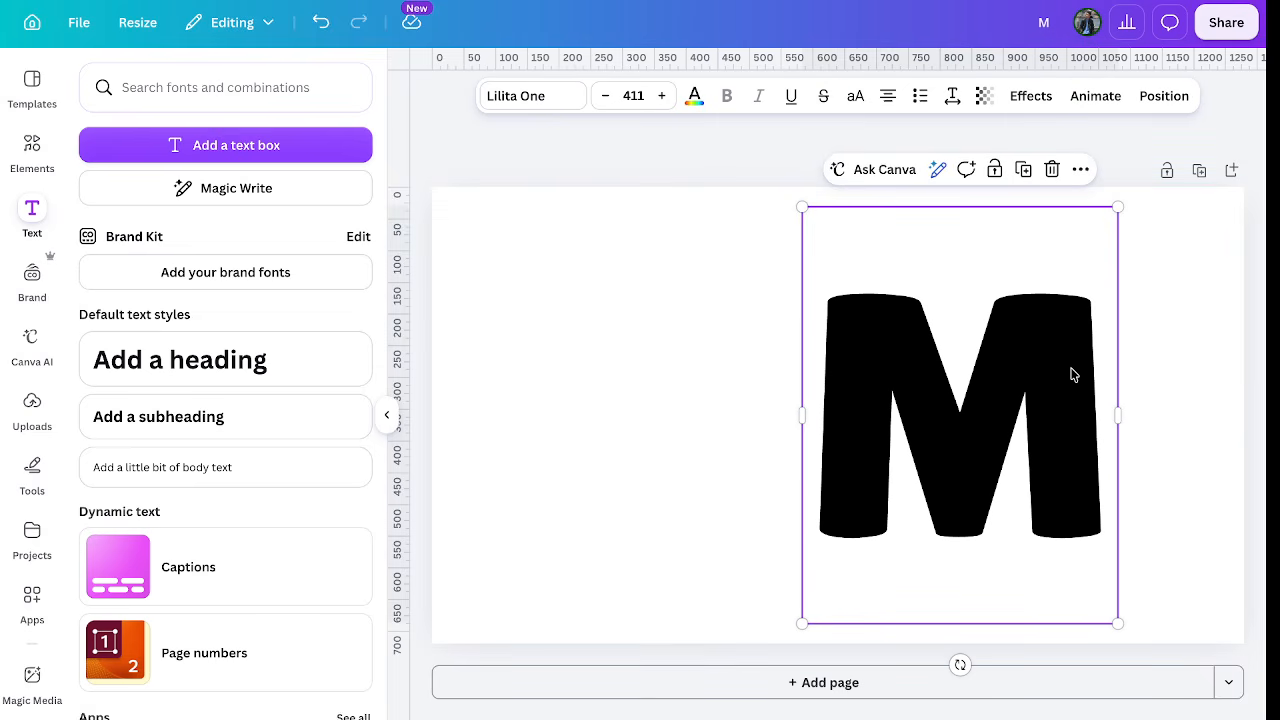
pyautogui.click(32, 150)
# Add a 'black fade' gradient graphic and rotate it to stand vertical.
pyautogui.write('blac')
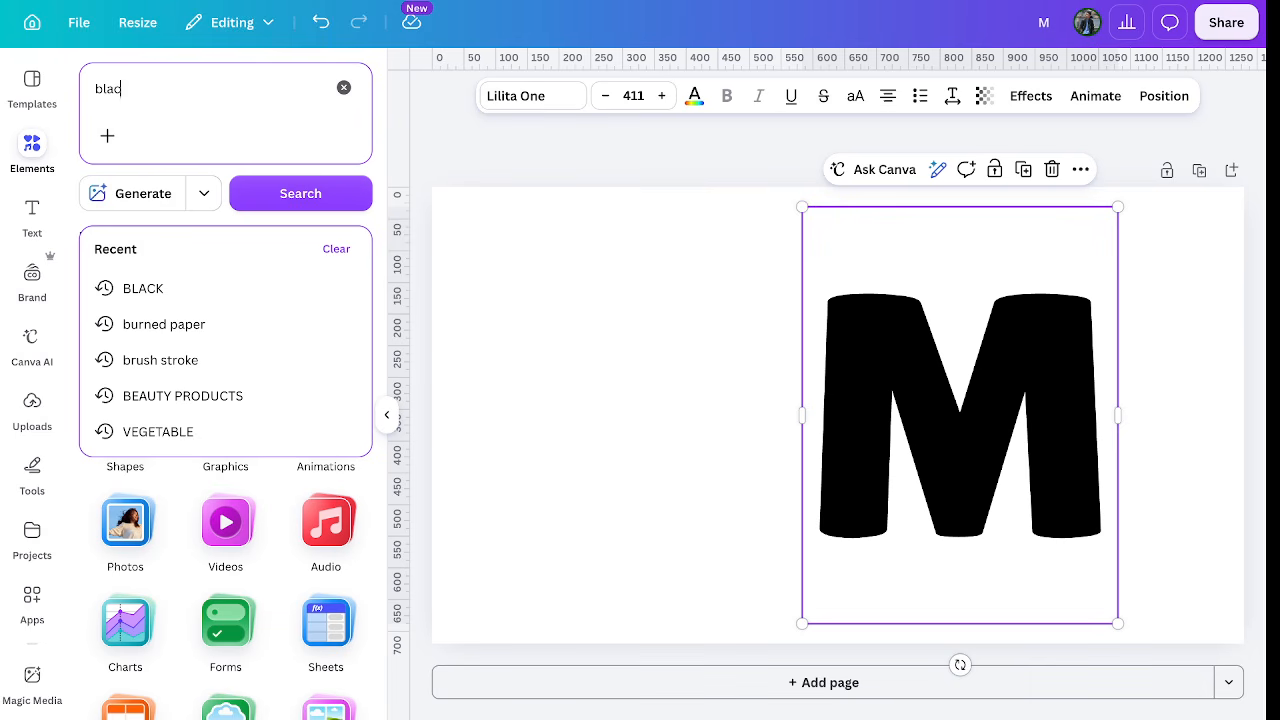
pyautogui.write('k fade')
pyautogui.press('Return')
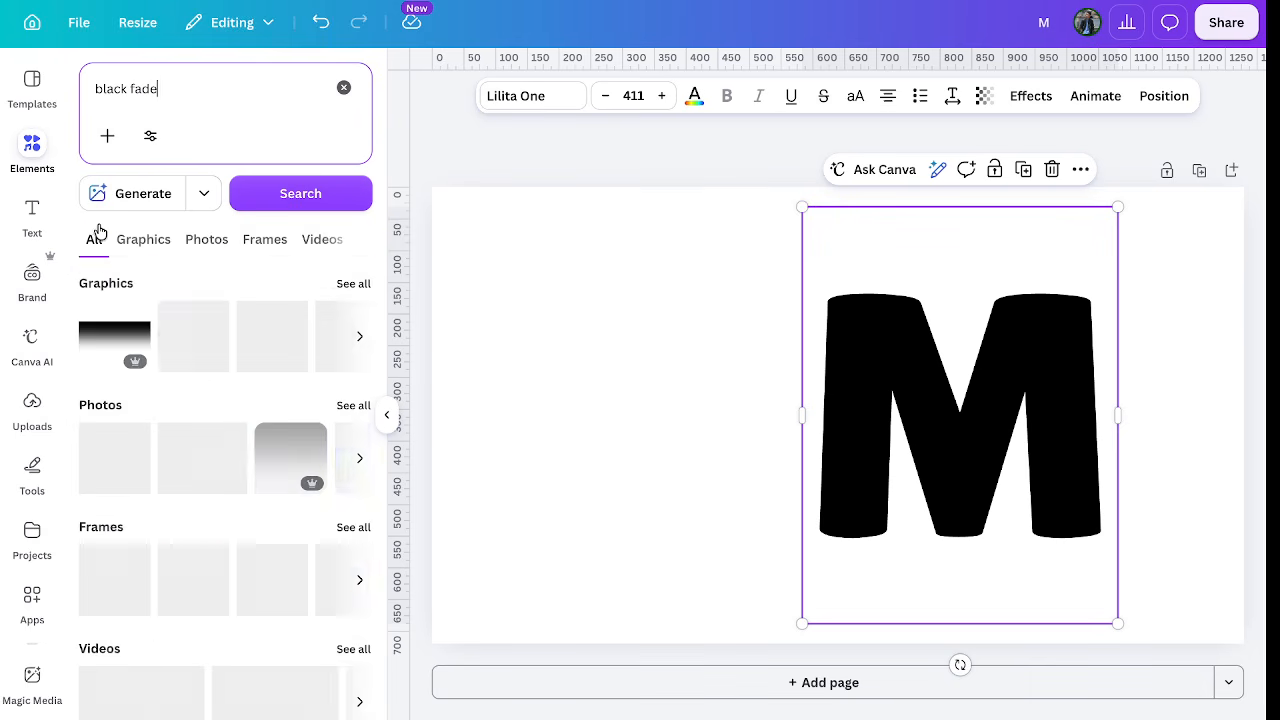
pyautogui.click(114, 334)
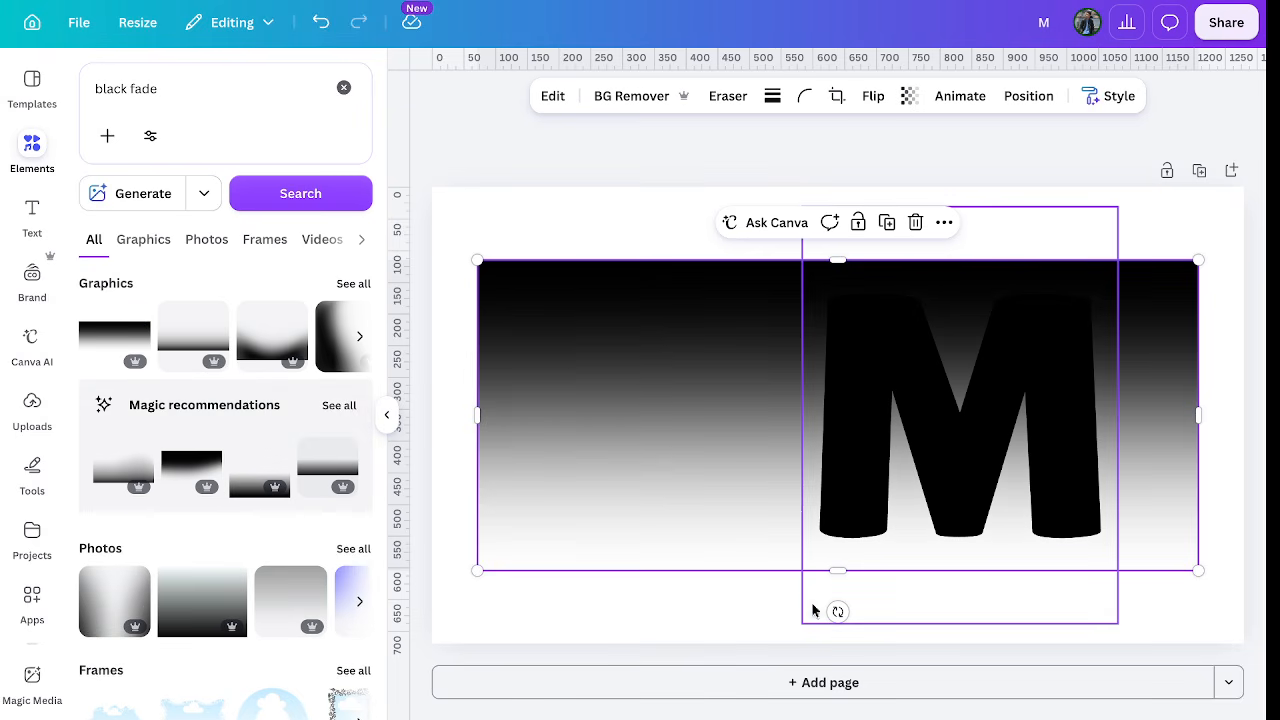
pyautogui.moveTo(838, 611); pyautogui.dragTo(523, 414)
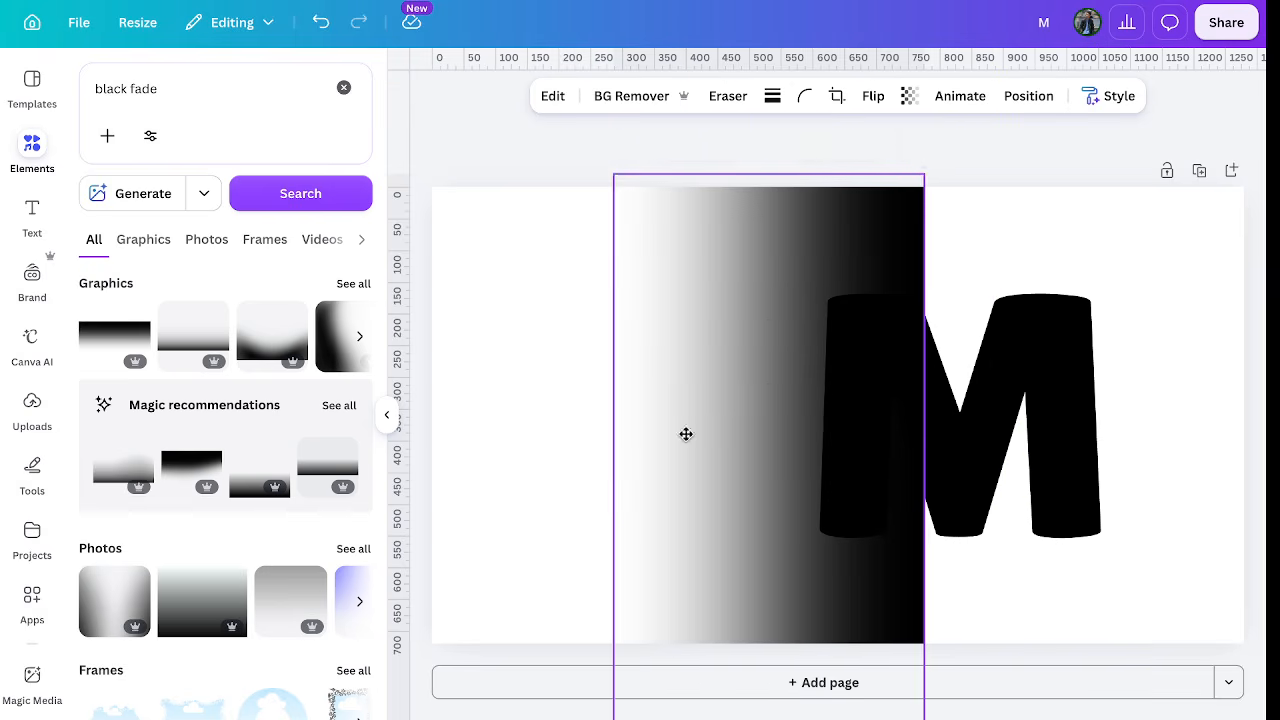
# Resize the fade graphic to the M's height and place it against the M's left edge.
pyautogui.moveTo(920, 174); pyautogui.dragTo(622, 540)
pyautogui.moveTo(671, 606); pyautogui.dragTo(754, 326)
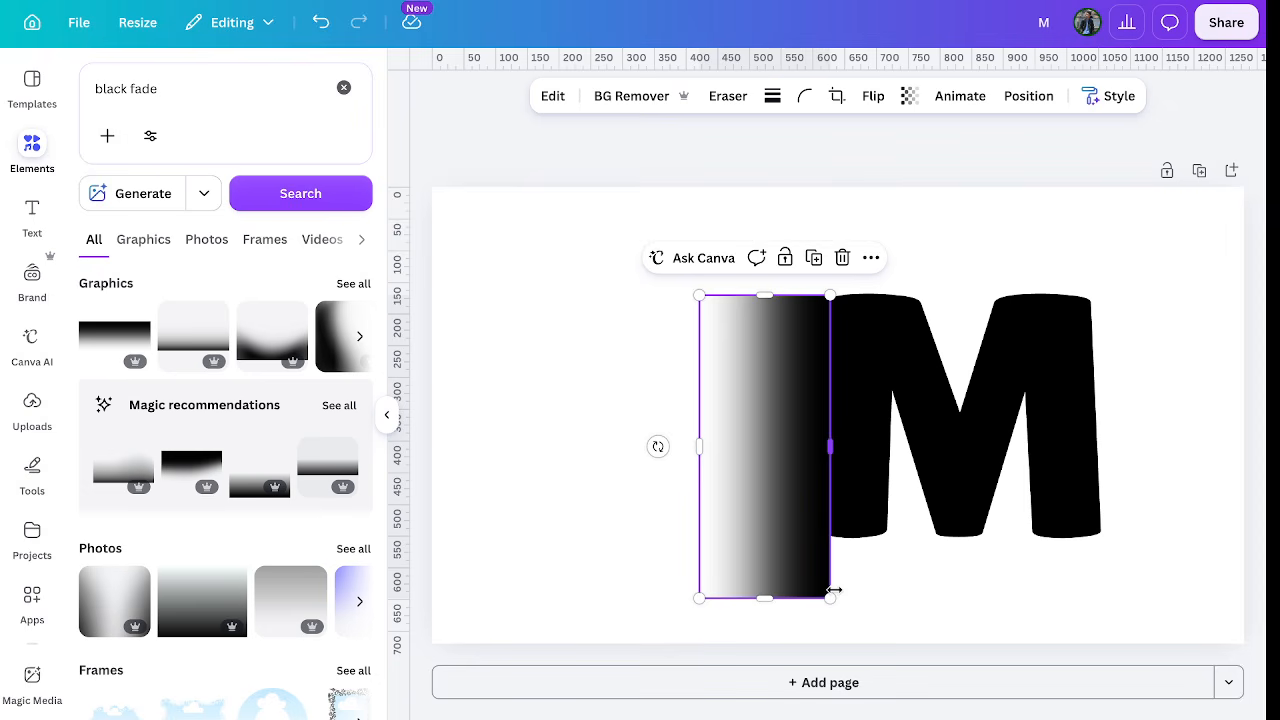
pyautogui.moveTo(830, 597); pyautogui.dragTo(800, 526)
pyautogui.moveTo(757, 486); pyautogui.dragTo(788, 489)
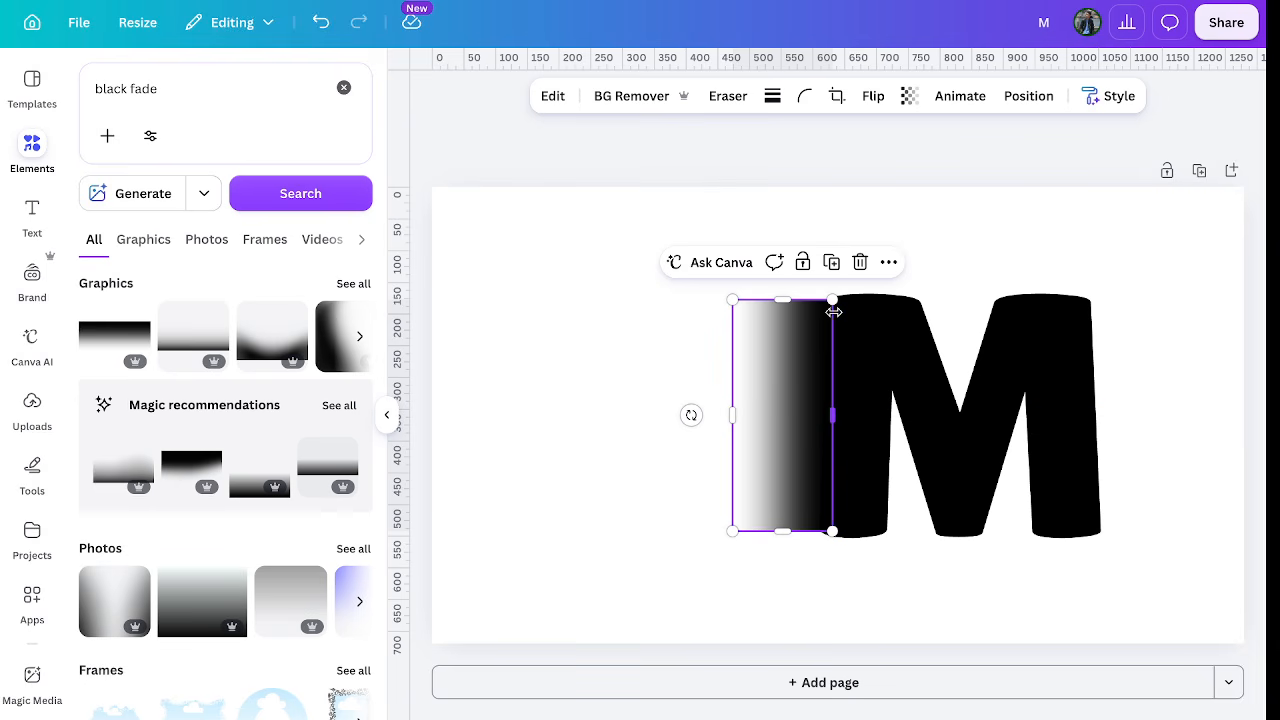
pyautogui.moveTo(833, 300); pyautogui.dragTo(836, 296)
pyautogui.moveTo(801, 350); pyautogui.dragTo(823, 347)
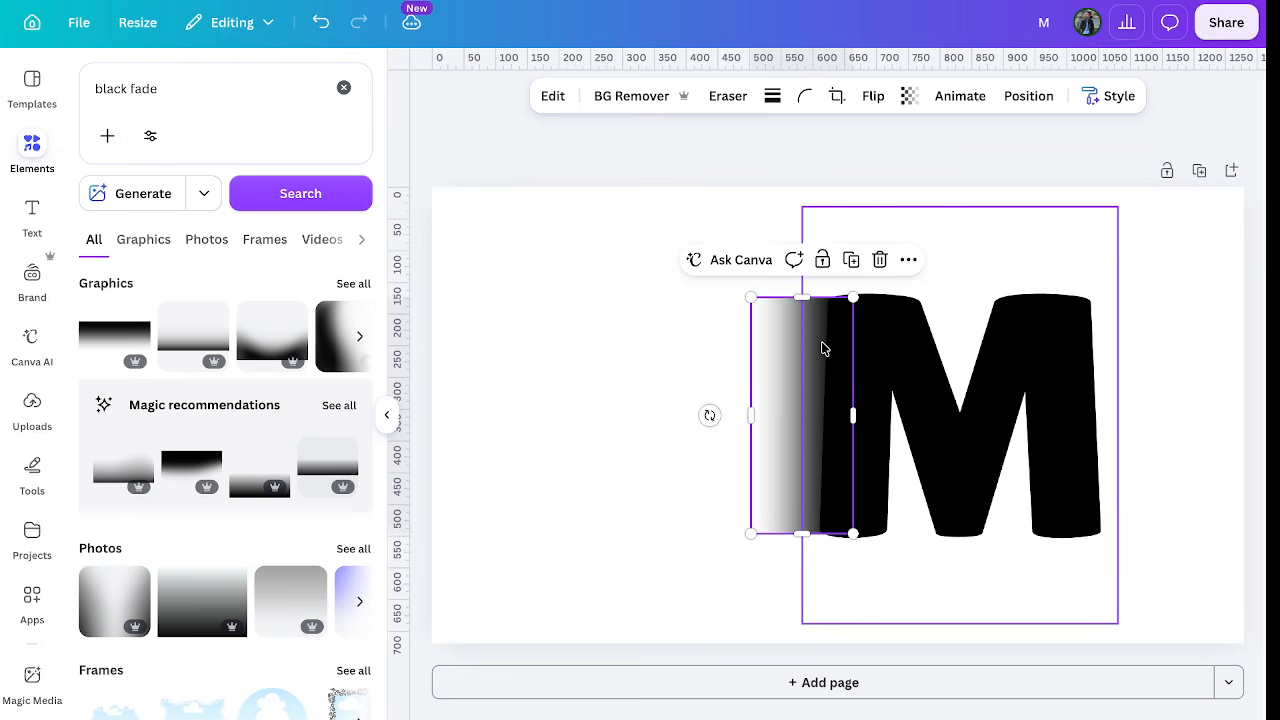
pyautogui.click(643, 363)
pyautogui.click(787, 499)
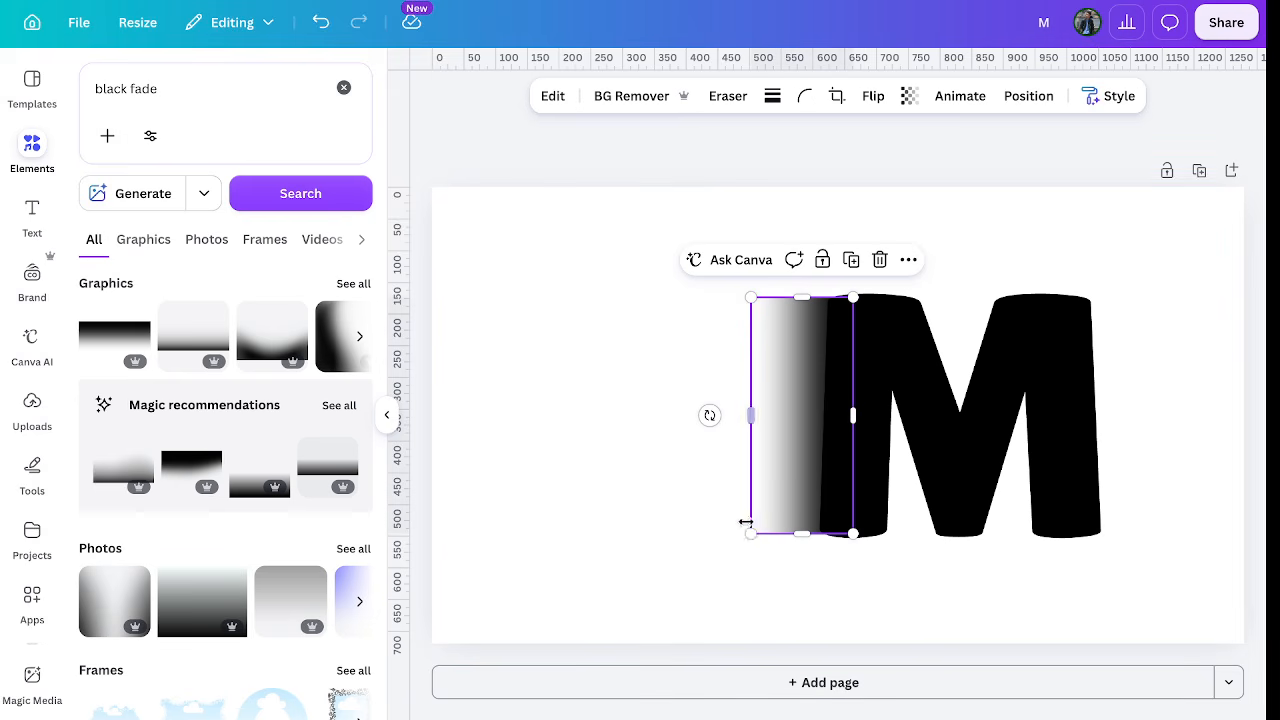
pyautogui.moveTo(749, 532); pyautogui.dragTo(744, 537)
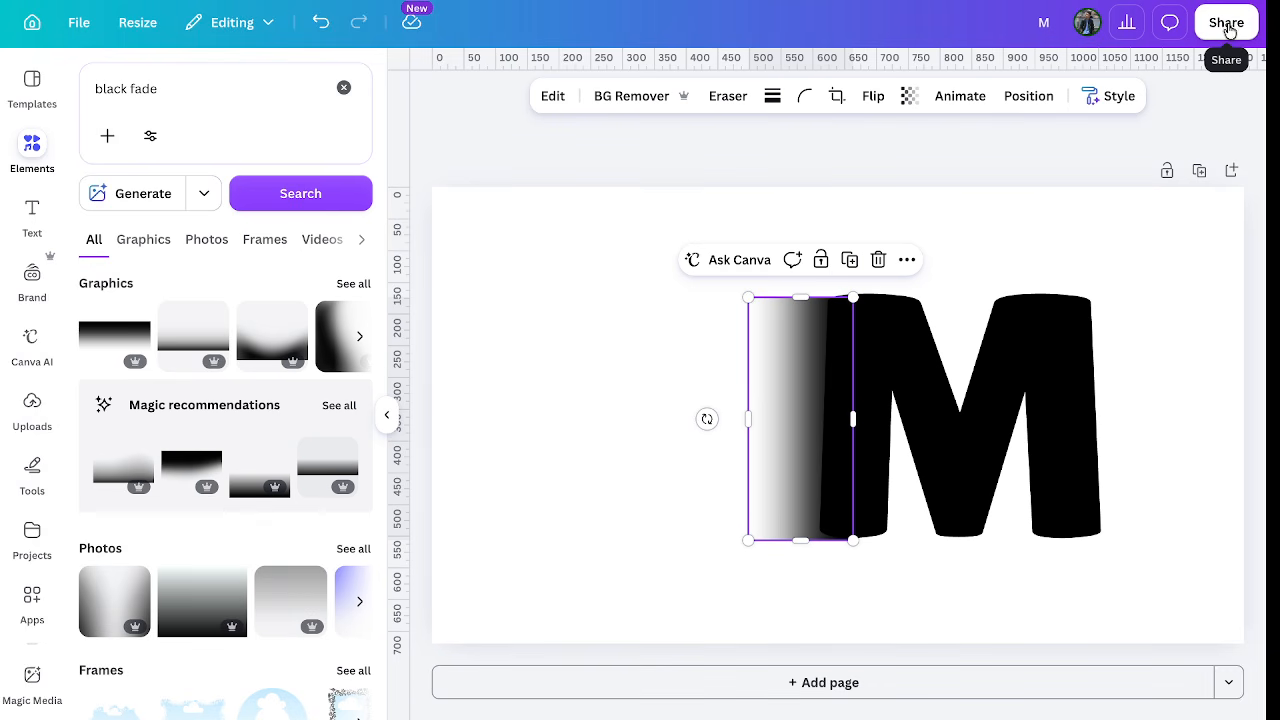
# Line up the gradient so it overlaps the M's left edge.
pyautogui.click(1062, 227)
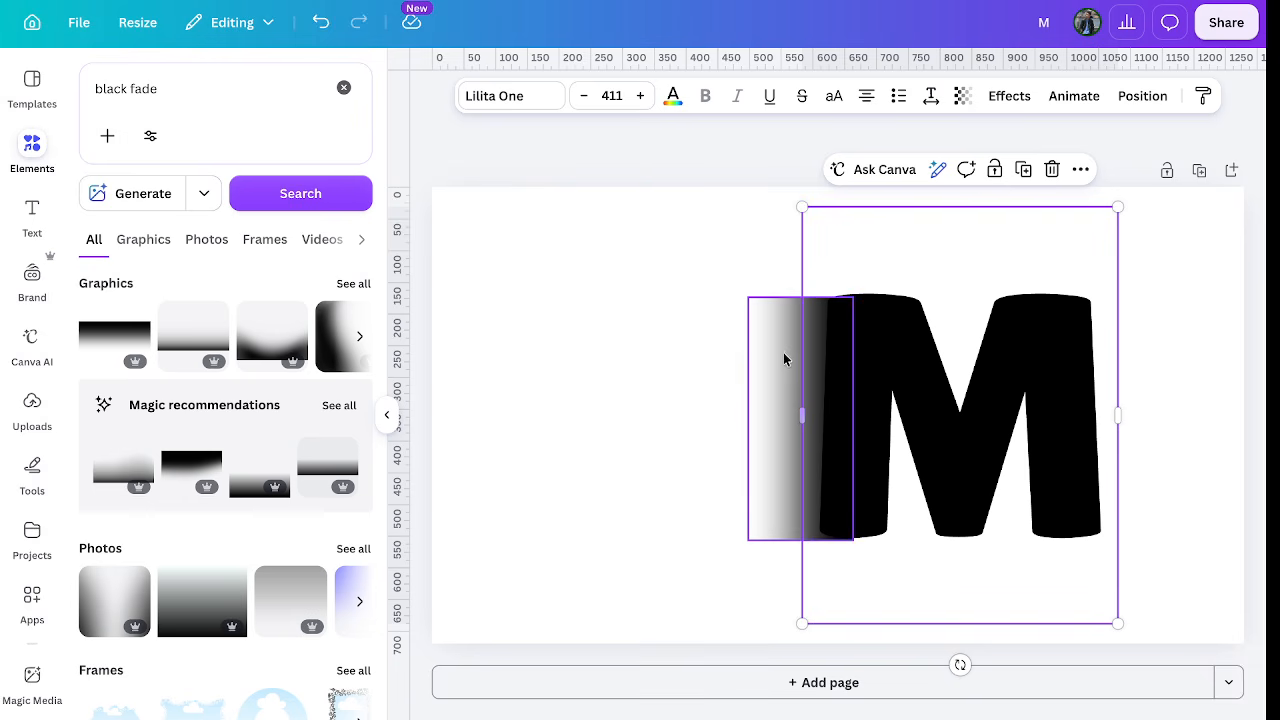
pyautogui.moveTo(766, 376); pyautogui.dragTo(737, 376)
pyautogui.click(627, 409)
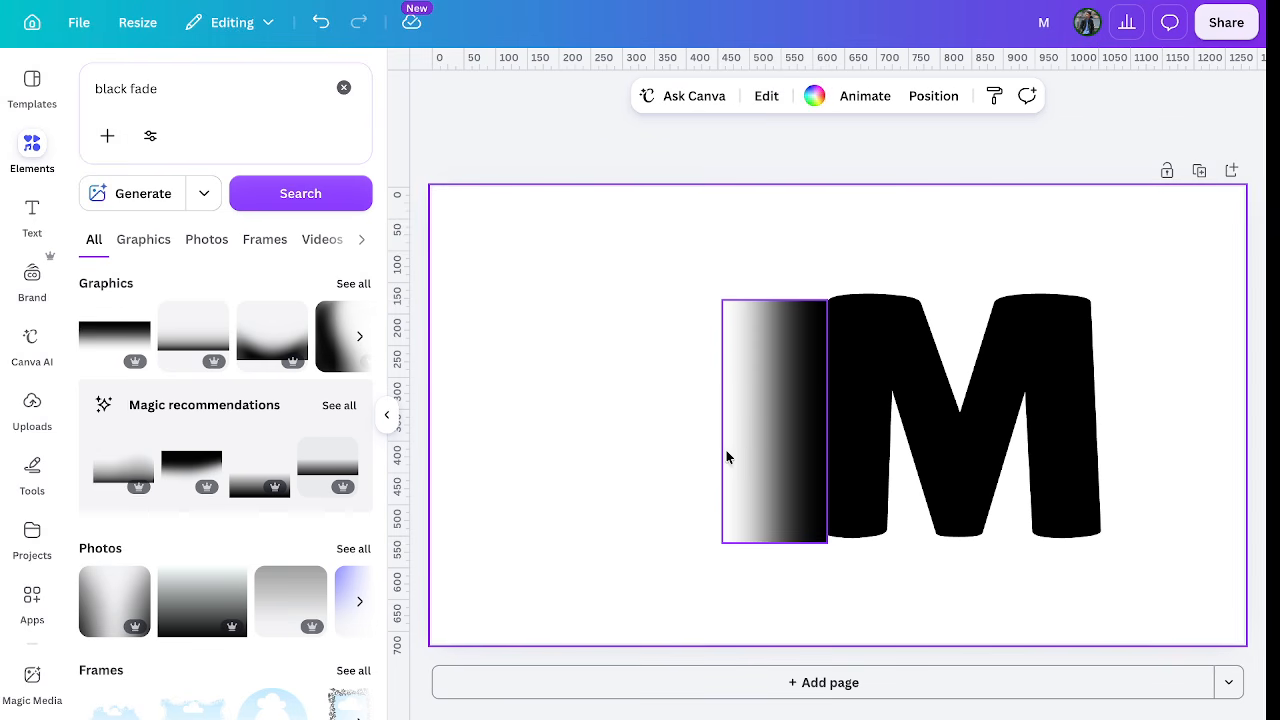
pyautogui.click(752, 445)
pyautogui.moveTo(752, 445); pyautogui.dragTo(762, 445)
# Enlarge the M slightly to size 416.
pyautogui.click(1021, 325)
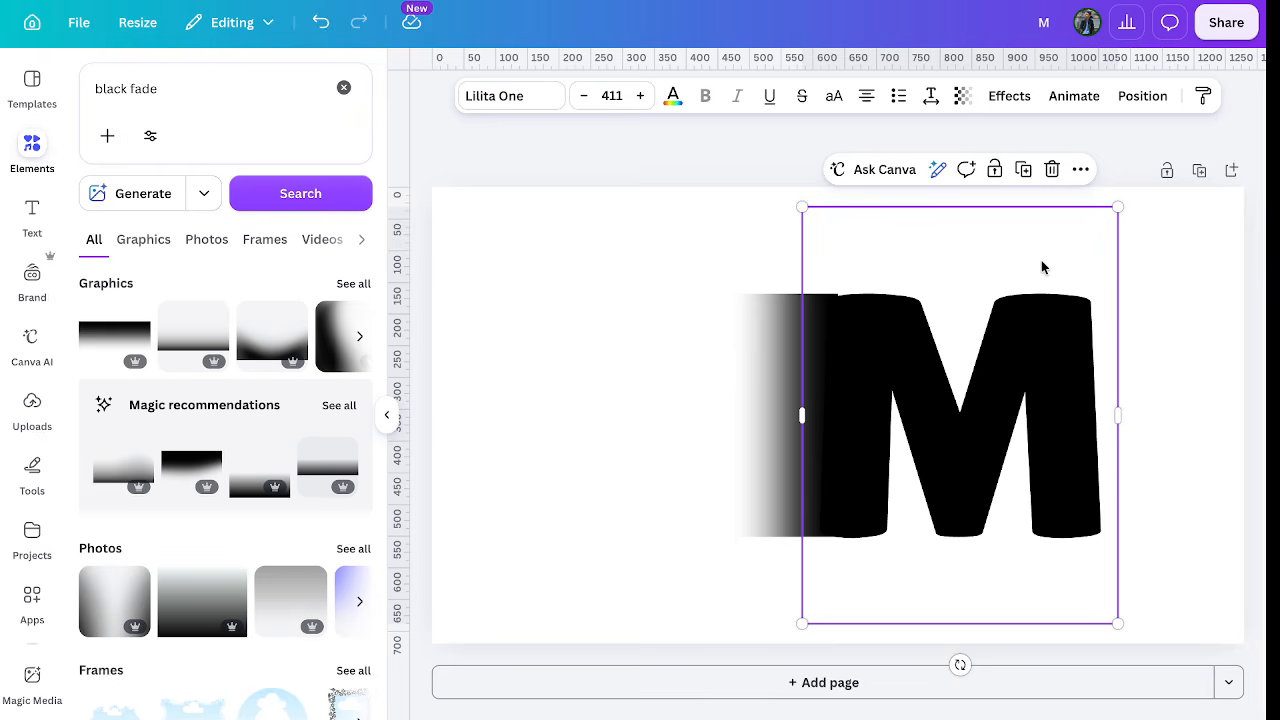
pyautogui.click(1149, 256)
pyautogui.click(837, 371)
pyautogui.moveTo(1122, 207); pyautogui.dragTo(1126, 204)
pyautogui.click(480, 377)
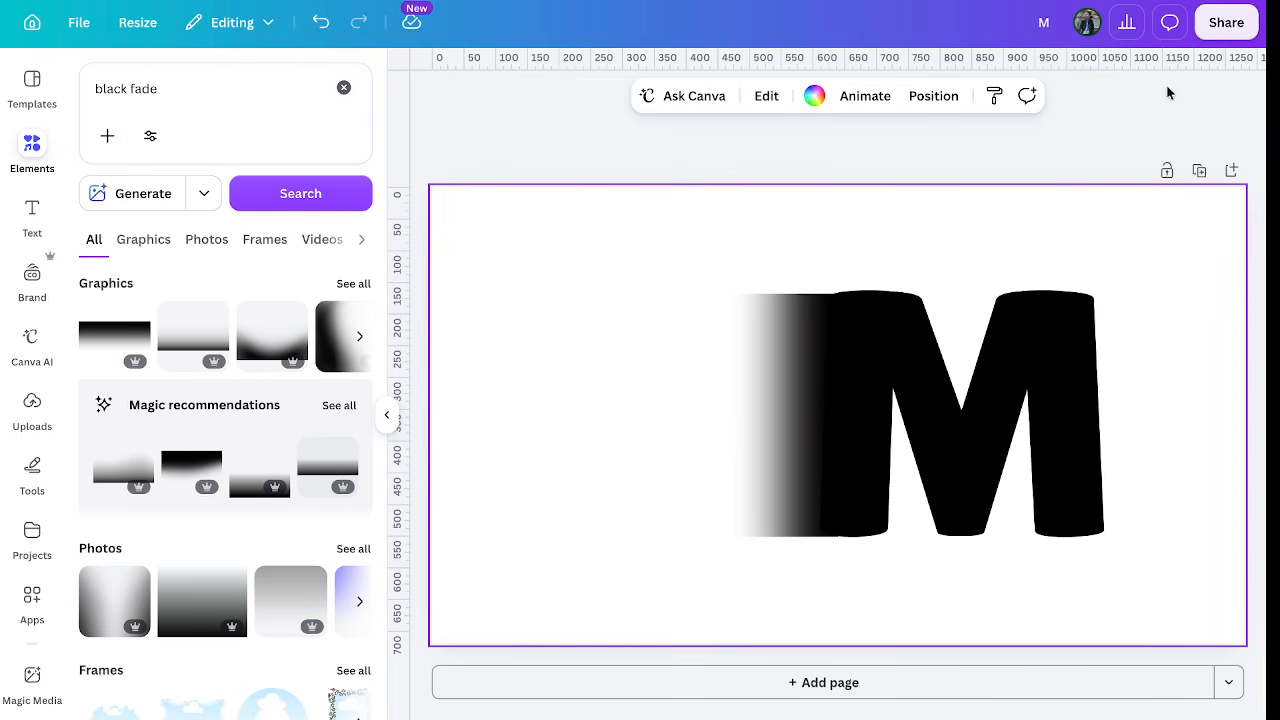
pyautogui.click(1226, 22)
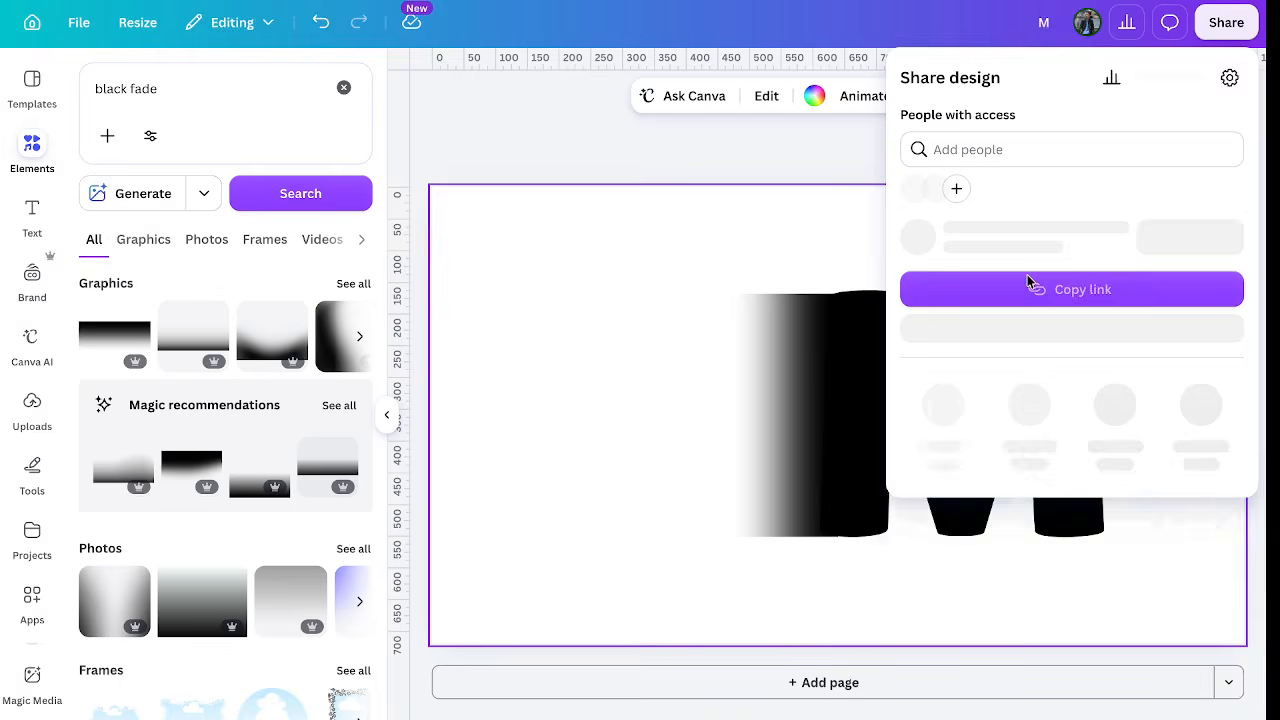
# Download the design as a PNG and place that image on a new blank page 2.
pyautogui.click(943, 432)
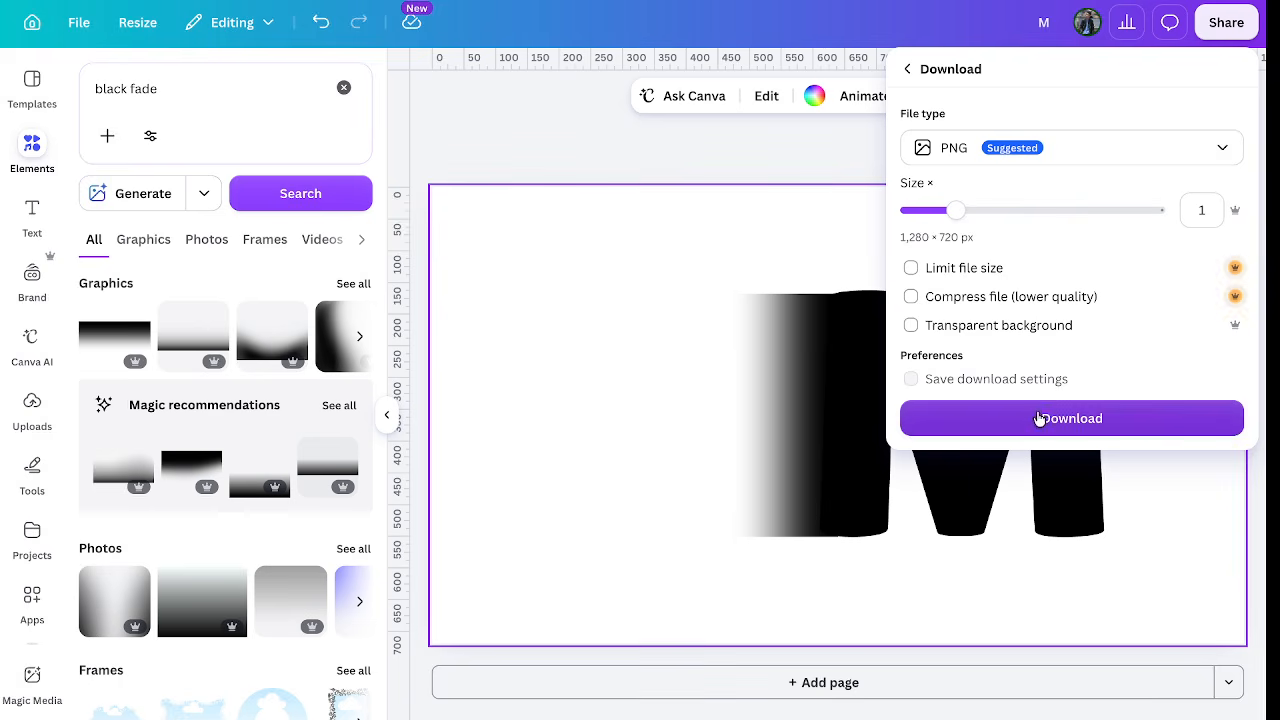
pyautogui.click(1040, 418)
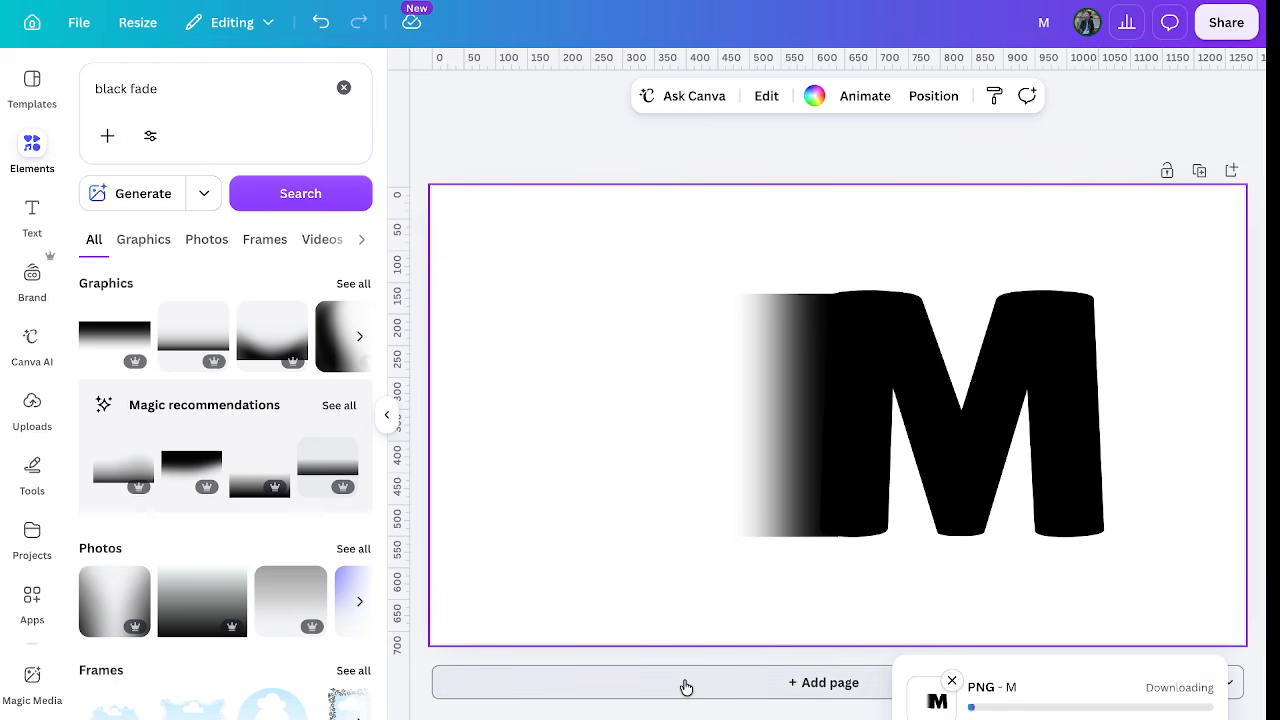
pyautogui.click(686, 684)
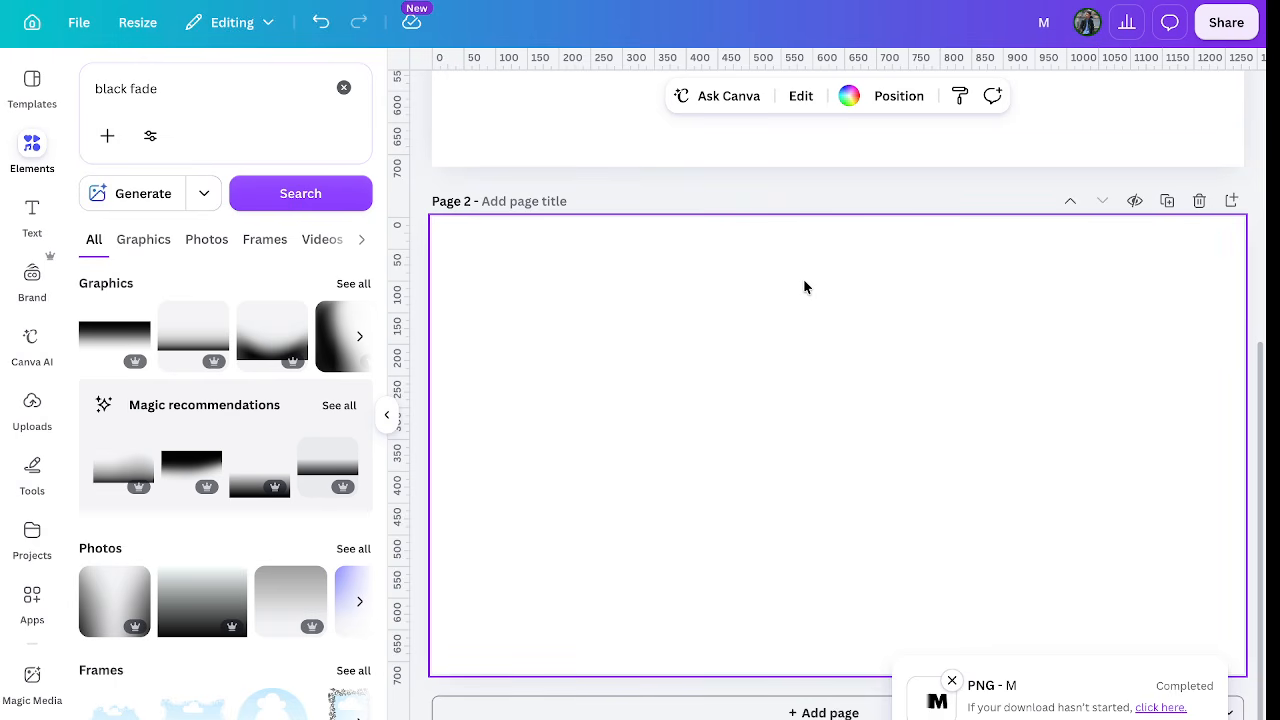
pyautogui.moveTo(793, 262); pyautogui.dragTo(474, 446)
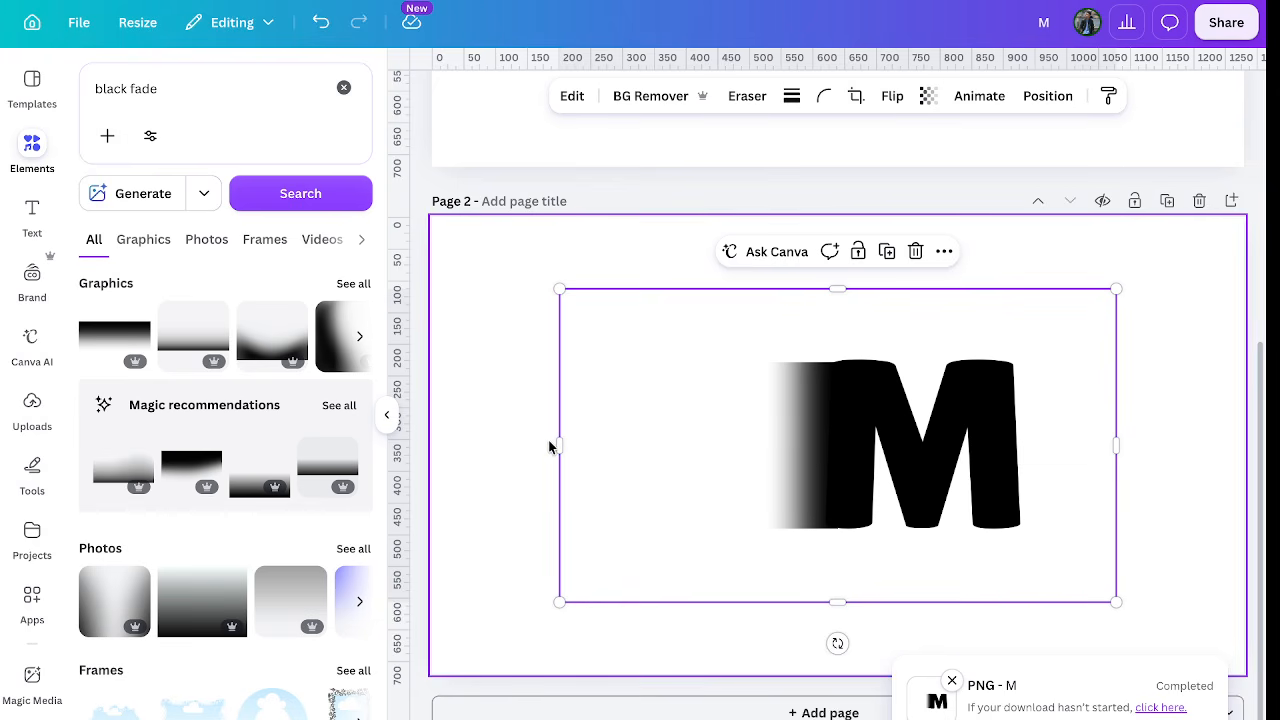
# Crop the M image's left, right, bottom and top edges inward, then enlarge it and move it up-right.
pyautogui.moveTo(559, 446); pyautogui.dragTo(751, 455)
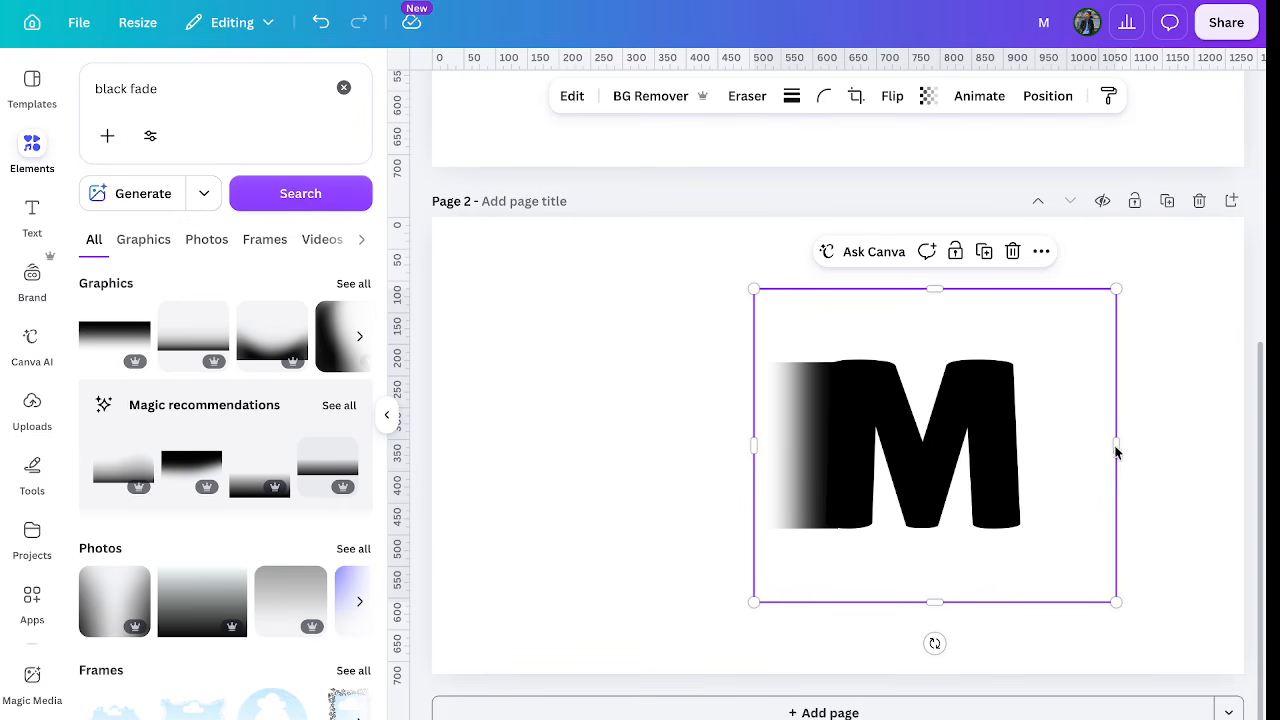
pyautogui.moveTo(1118, 446); pyautogui.dragTo(1024, 446)
pyautogui.moveTo(889, 602); pyautogui.dragTo(889, 566)
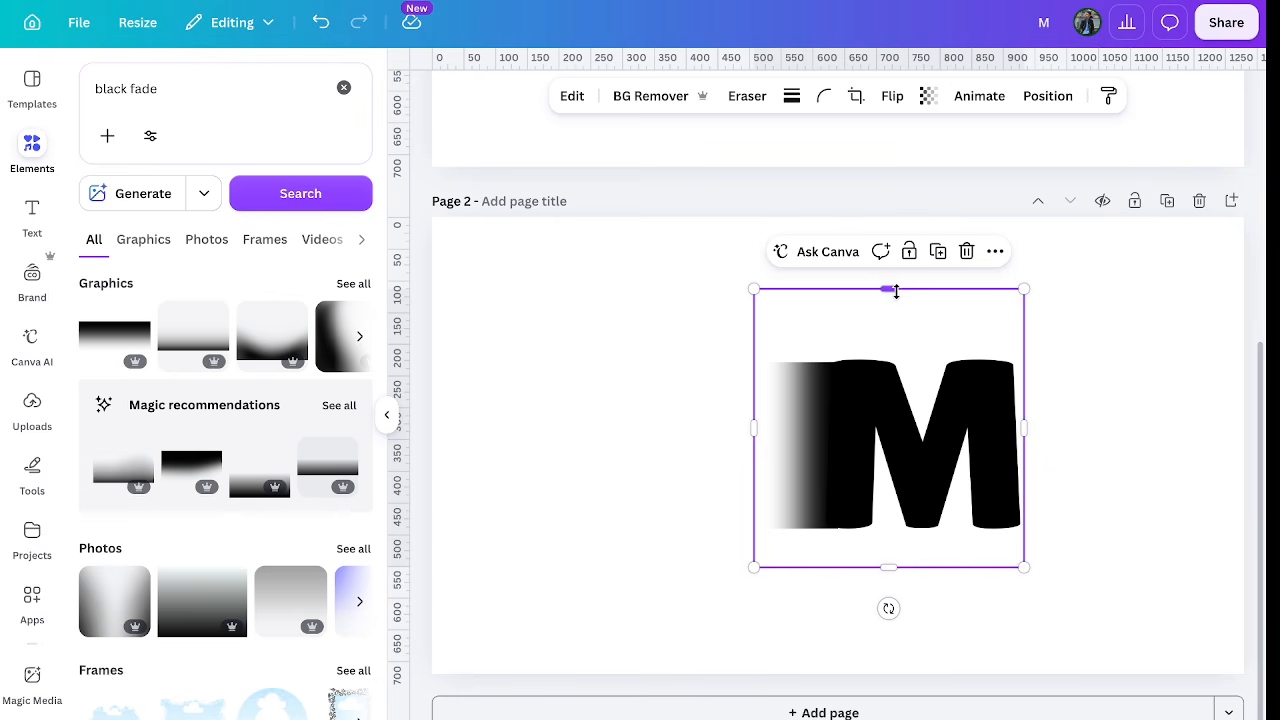
pyautogui.moveTo(889, 289); pyautogui.dragTo(885, 342)
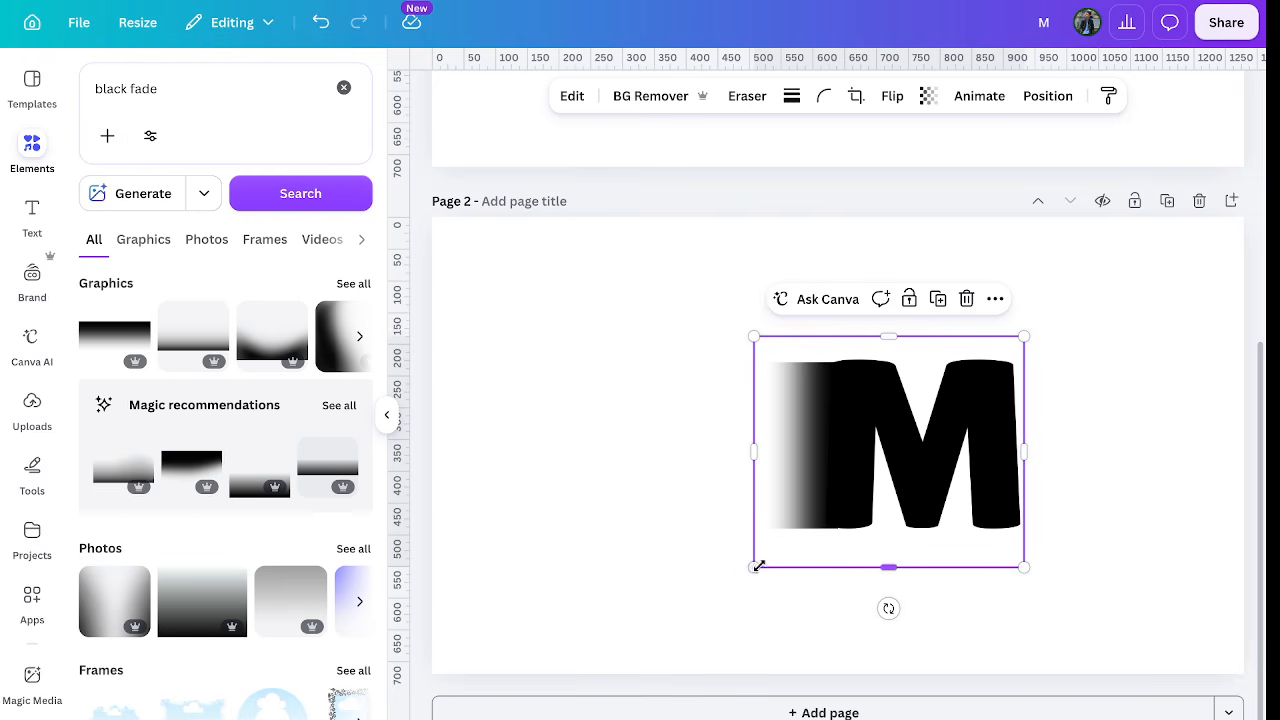
pyautogui.moveTo(753, 567); pyautogui.dragTo(531, 676)
pyautogui.moveTo(723, 551); pyautogui.dragTo(754, 474)
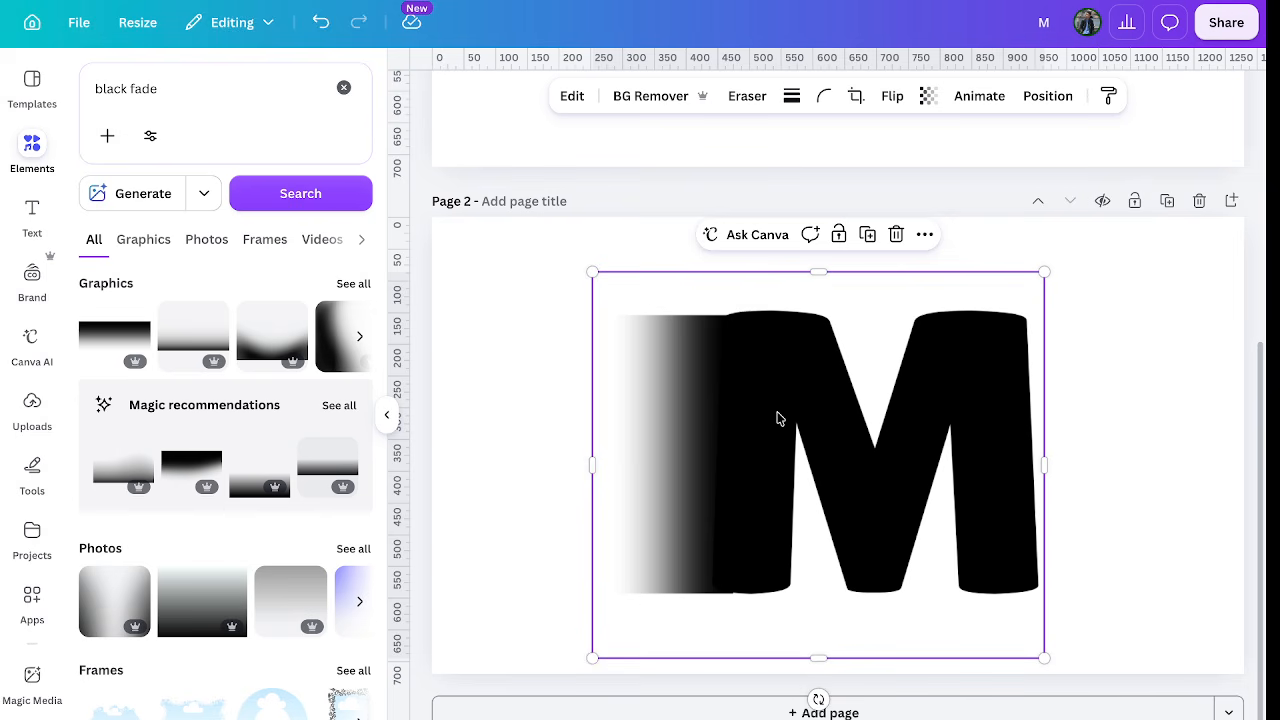
# Move the M image right and narrow the gradient bar on its left.
pyautogui.press('Escape')
pyautogui.click(930, 437)
pyautogui.moveTo(946, 449); pyautogui.dragTo(1029, 423)
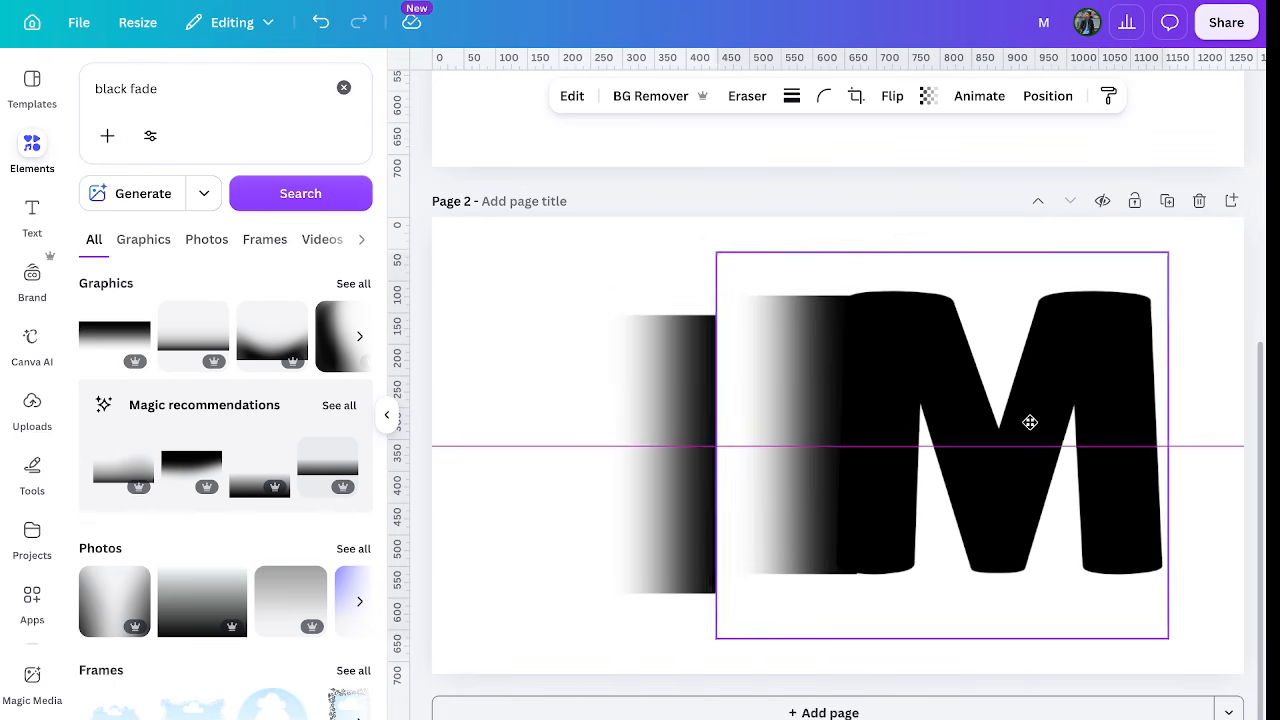
pyautogui.click(662, 443)
pyautogui.click(782, 426)
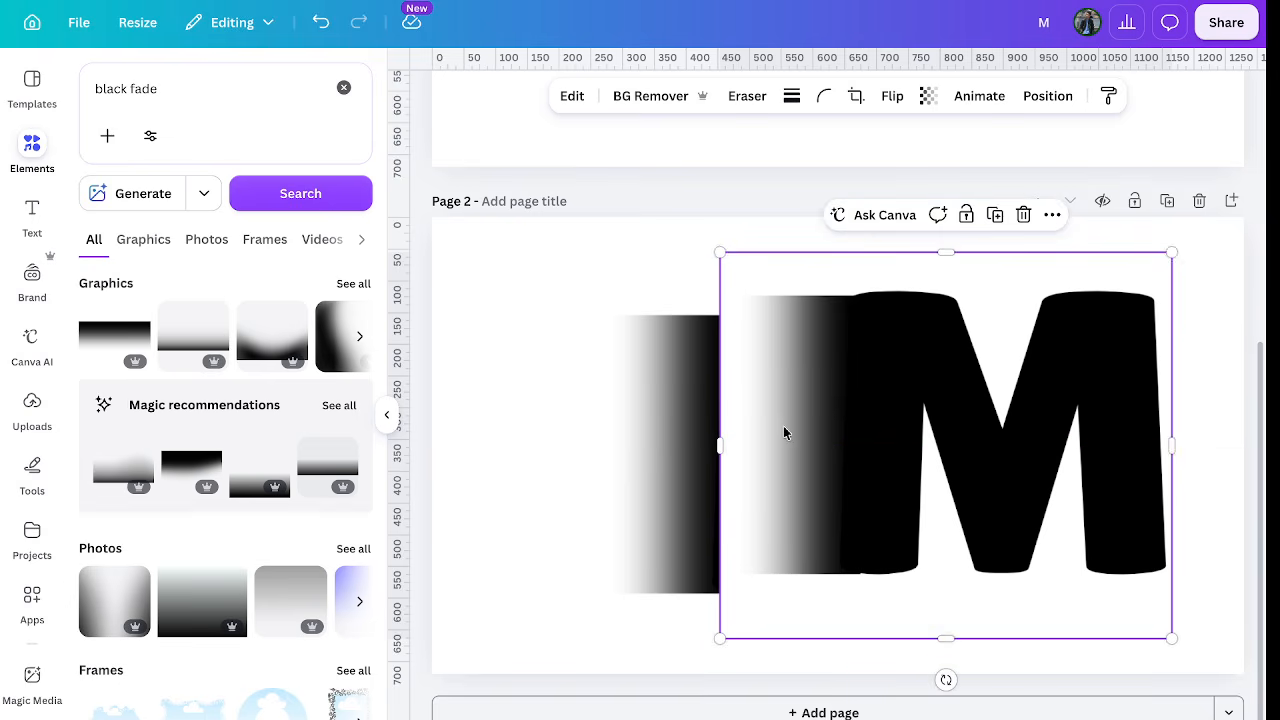
pyautogui.click(710, 437)
pyautogui.moveTo(1044, 465); pyautogui.dragTo(696, 455)
pyautogui.click(855, 453)
pyautogui.moveTo(855, 453); pyautogui.dragTo(937, 453)
pyautogui.click(668, 457)
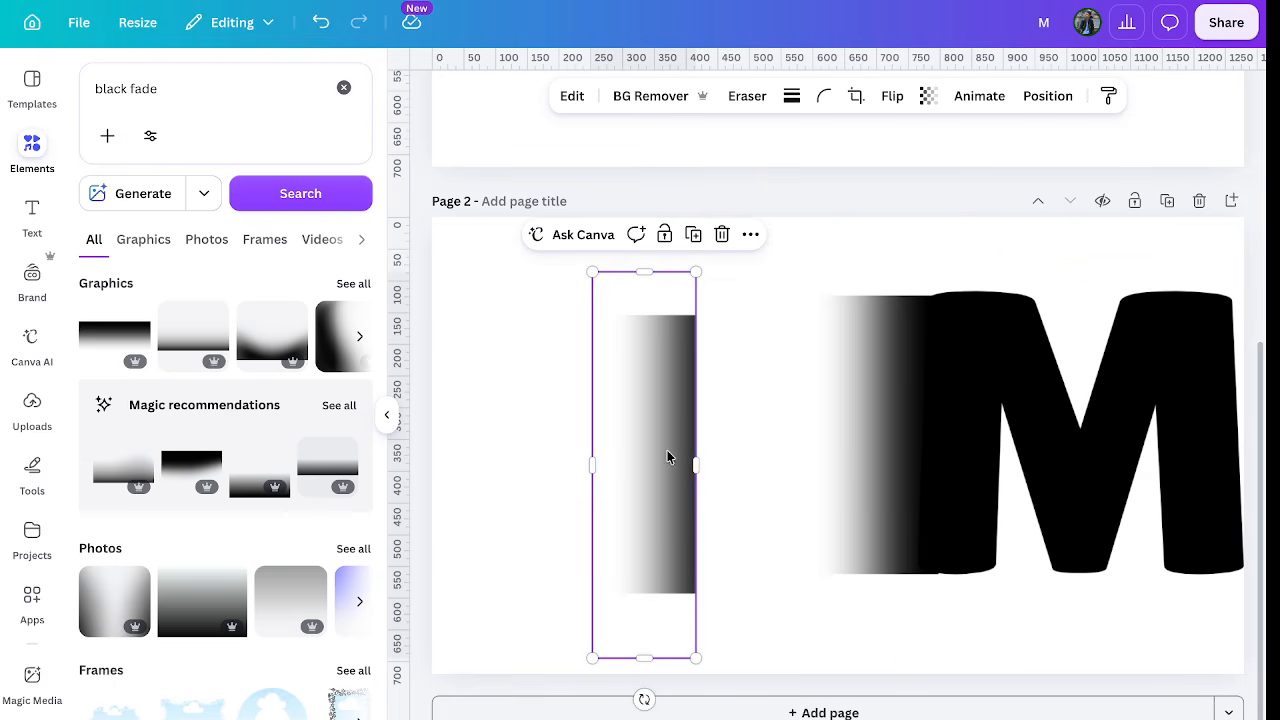
pyautogui.moveTo(697, 463); pyautogui.dragTo(730, 467)
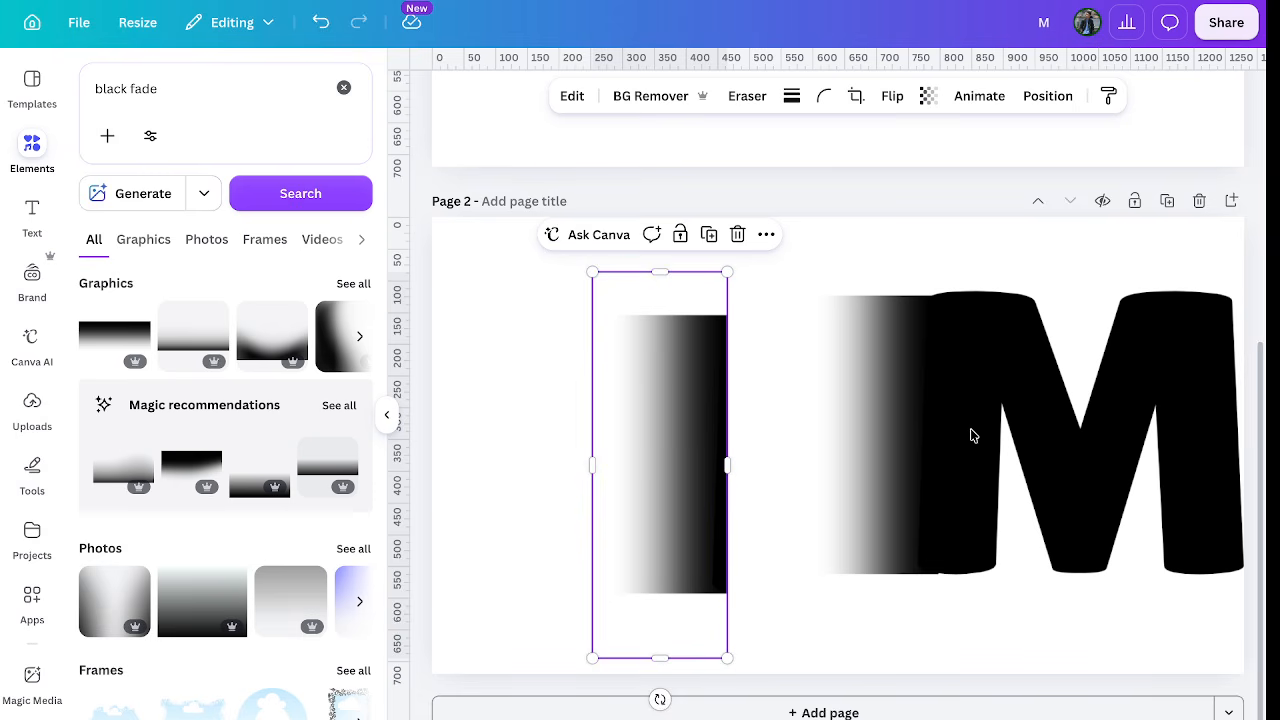
# Crop the built-in fade off the M image and slide the M left against the gradient bar.
pyautogui.click(1012, 353)
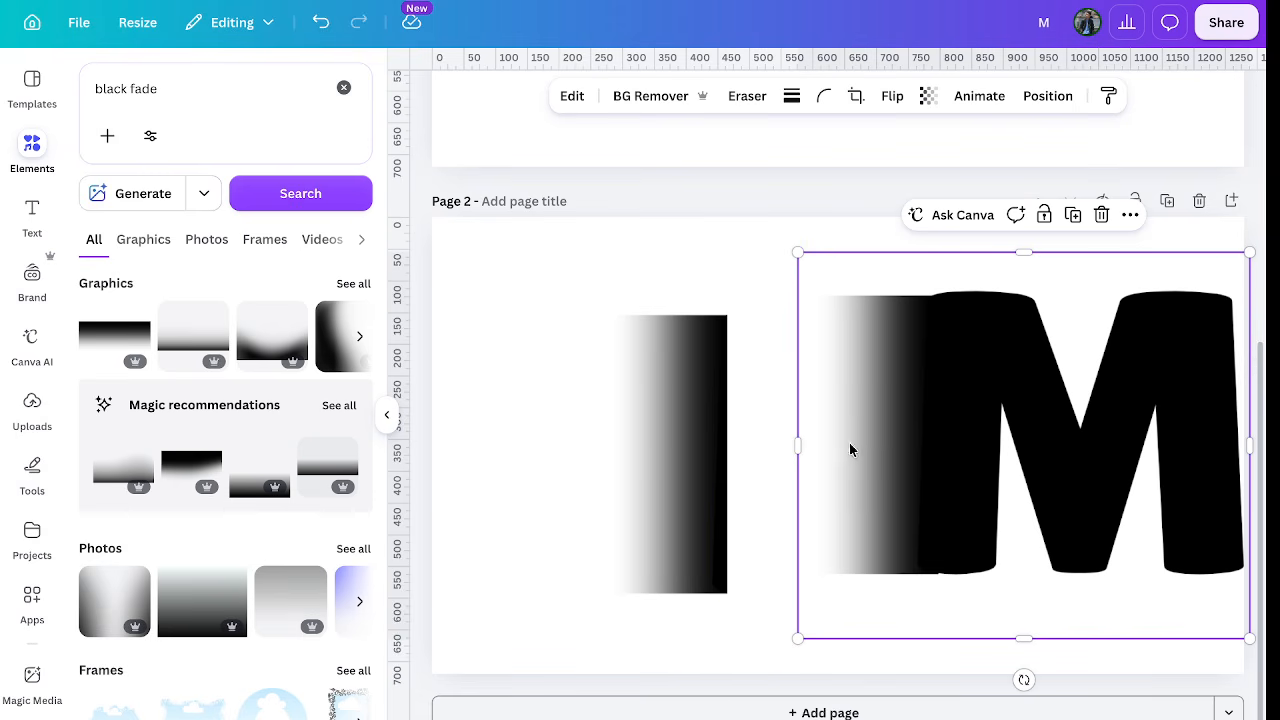
pyautogui.moveTo(800, 446); pyautogui.dragTo(932, 483)
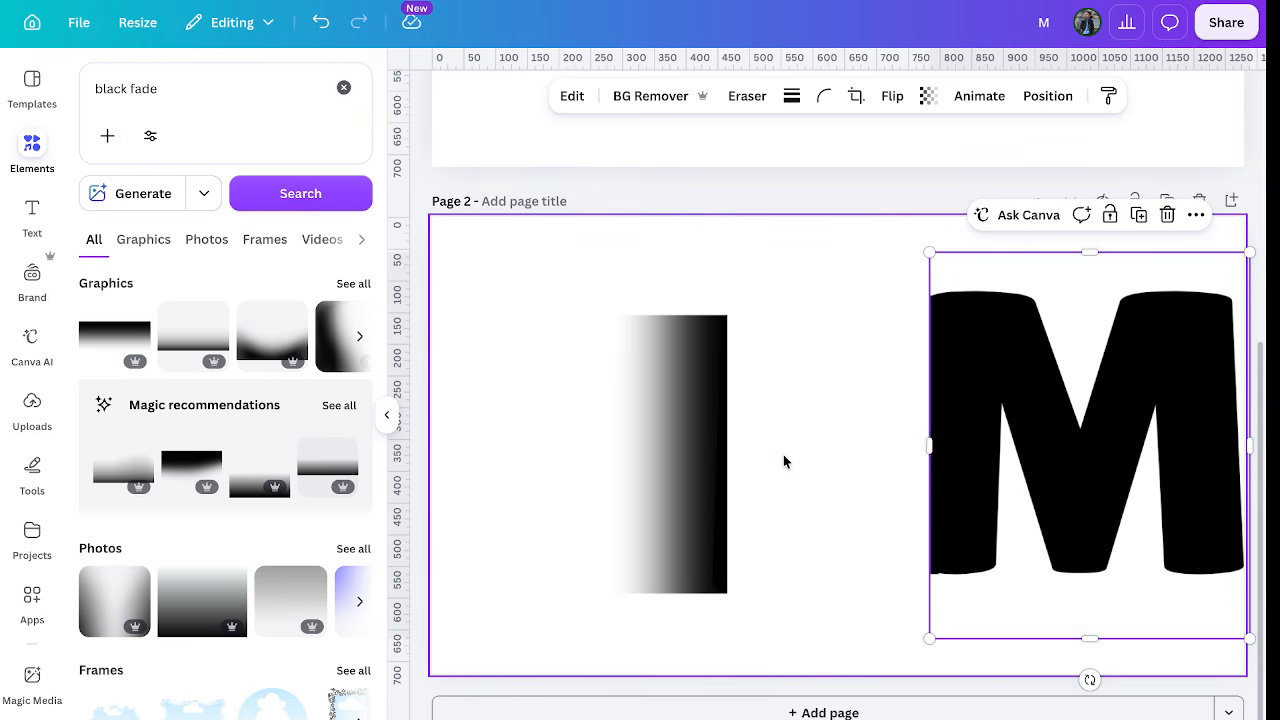
pyautogui.click(786, 460)
pyautogui.click(949, 437)
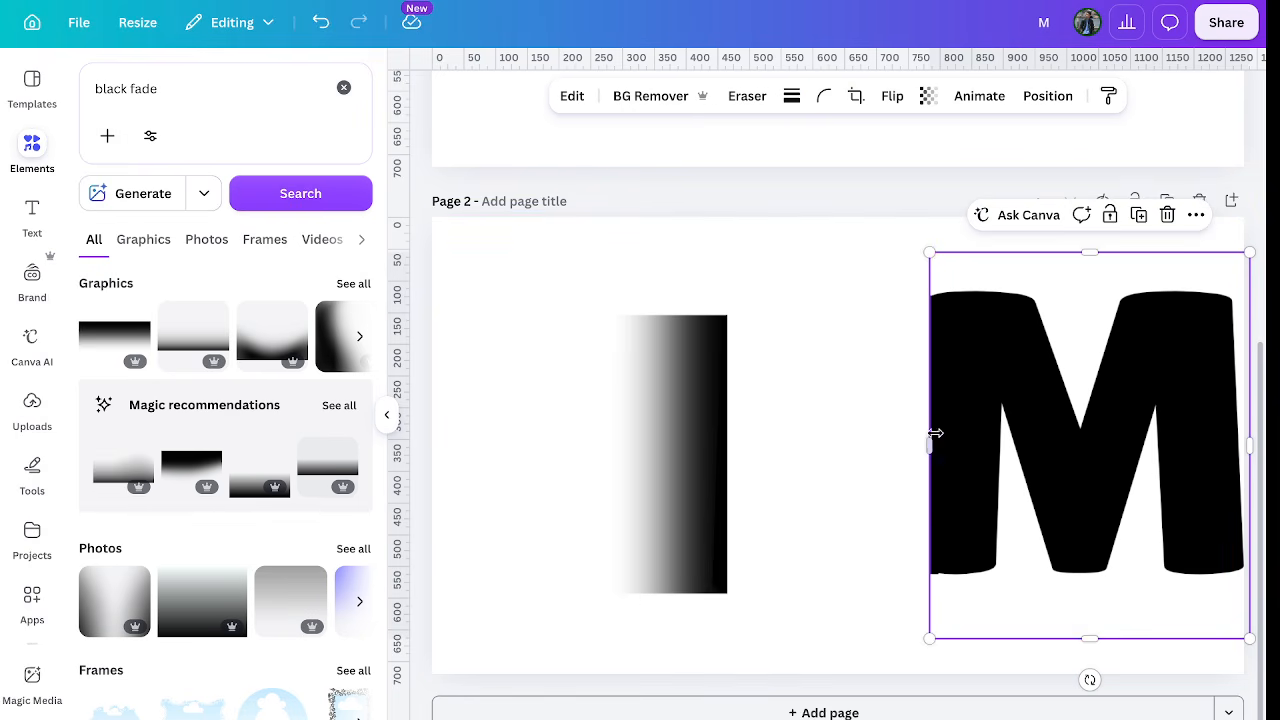
pyautogui.moveTo(930, 444); pyautogui.dragTo(920, 442)
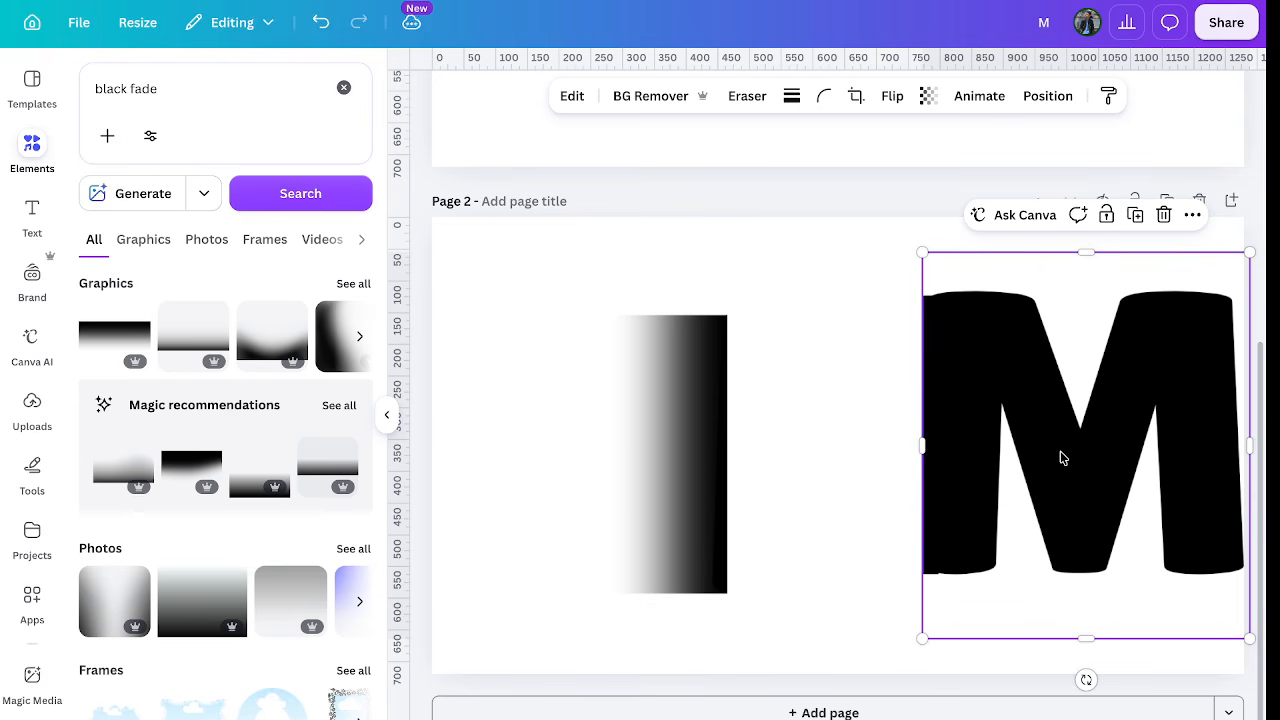
pyautogui.moveTo(1060, 454); pyautogui.dragTo(868, 471)
pyautogui.click(663, 451)
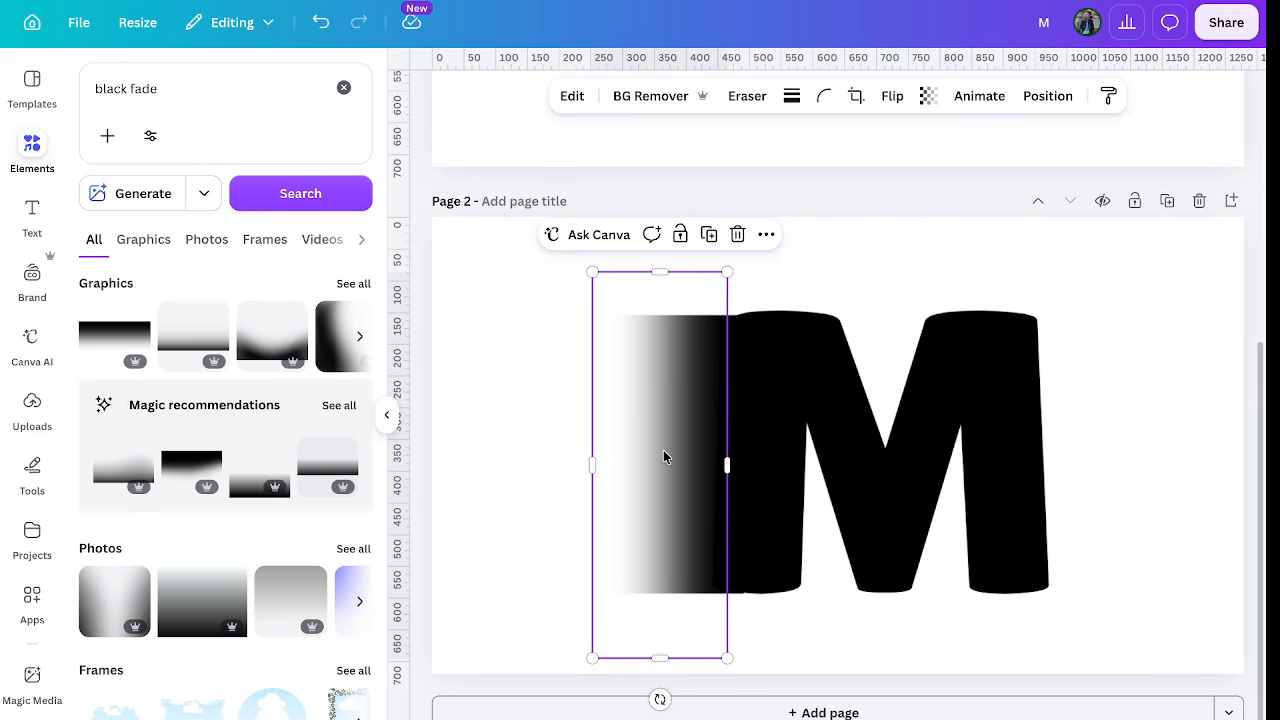
# Search the Apps library for 'slice' and open the PhotoMosh Slice app.
pyautogui.click(36, 606)
pyautogui.click(230, 87)
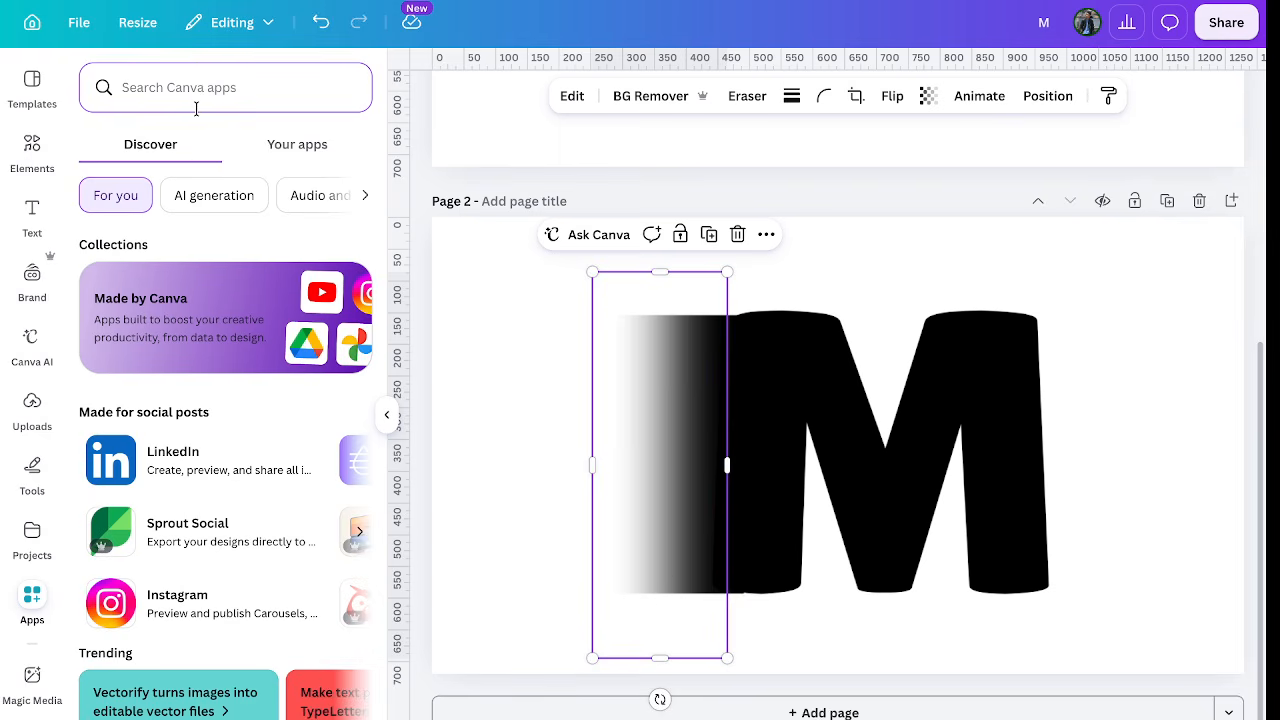
pyautogui.write('slice')
pyautogui.press('Return')
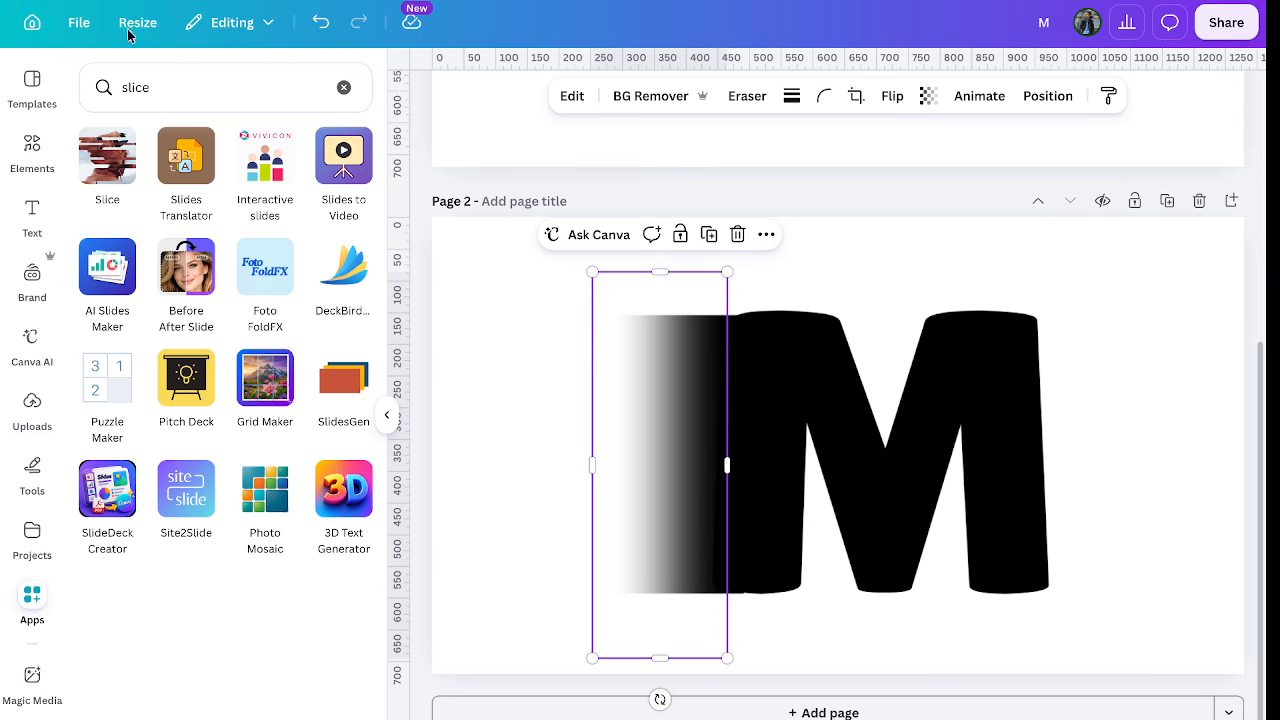
pyautogui.click(102, 178)
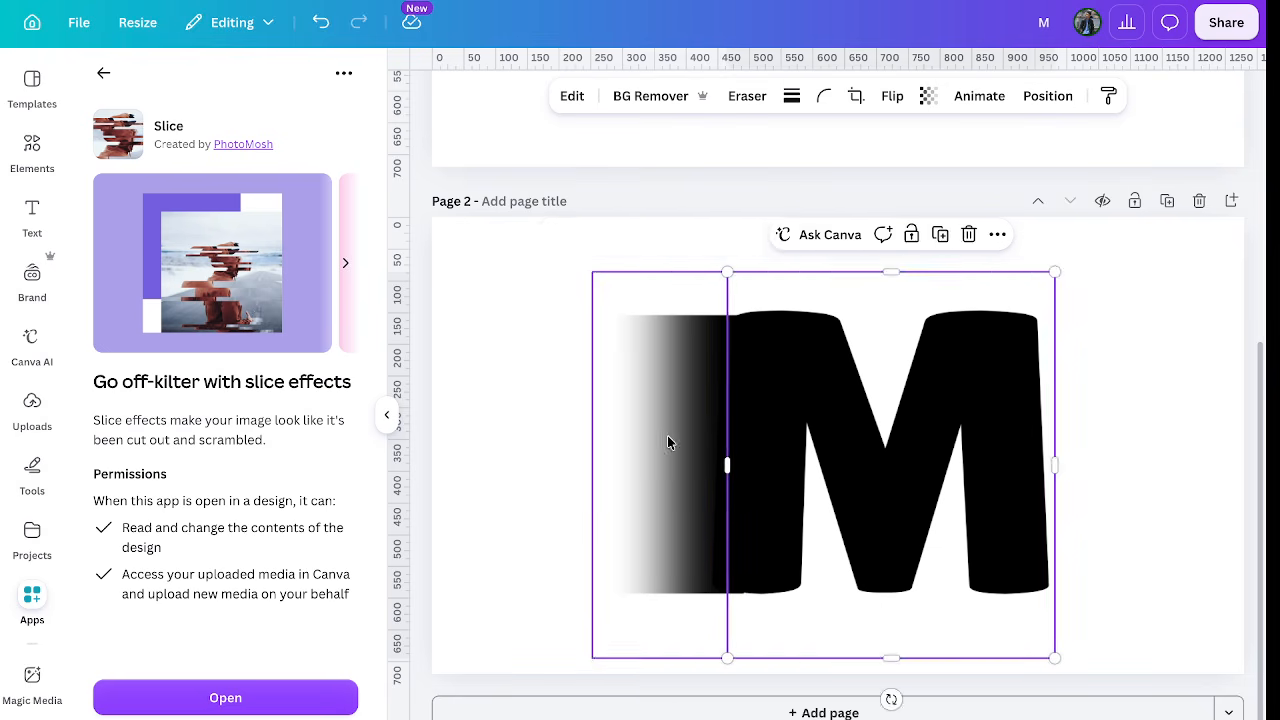
pyautogui.click(234, 698)
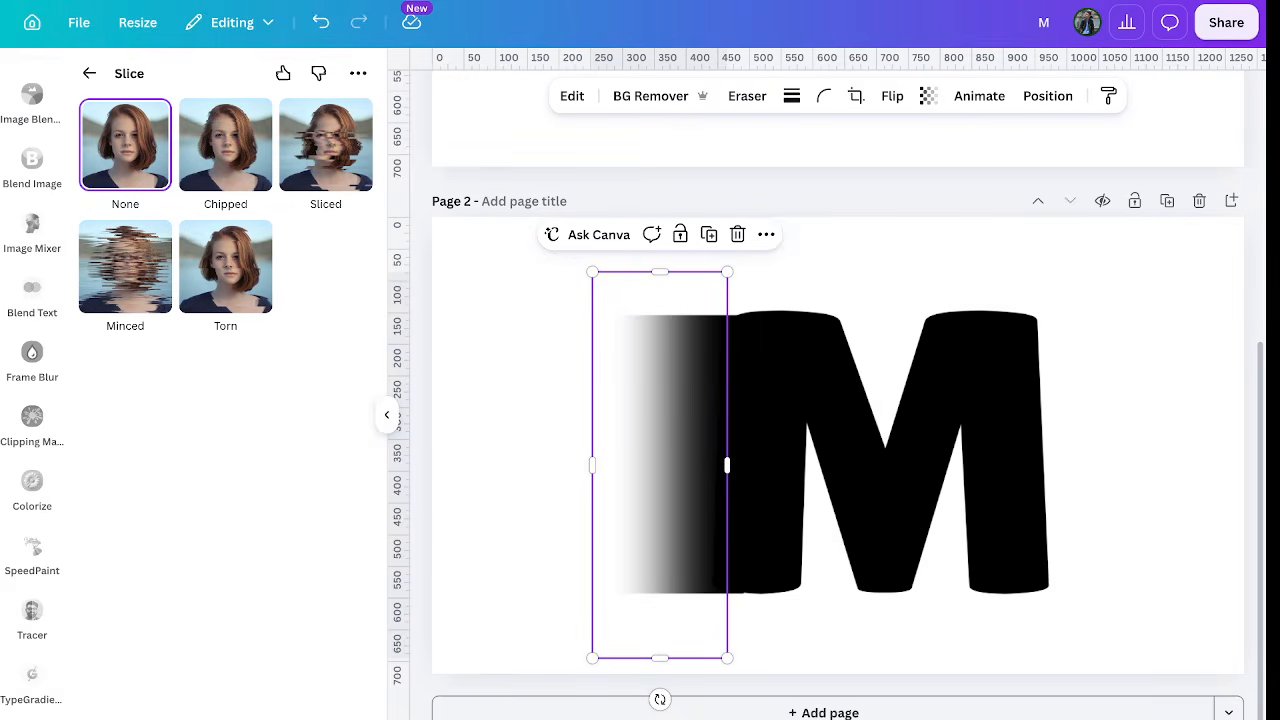
# Apply the Minced slice effect to the fade, adjust its offset, and save it.
pyautogui.click(141, 268)
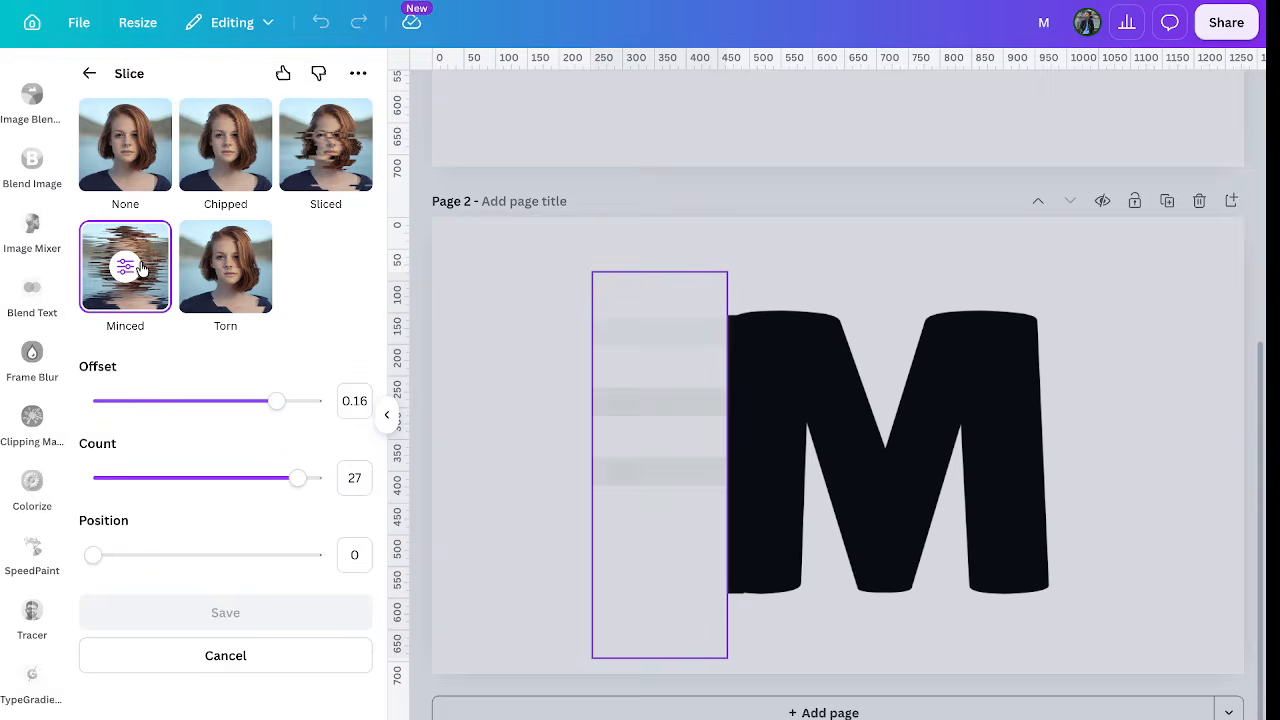
pyautogui.click(951, 277)
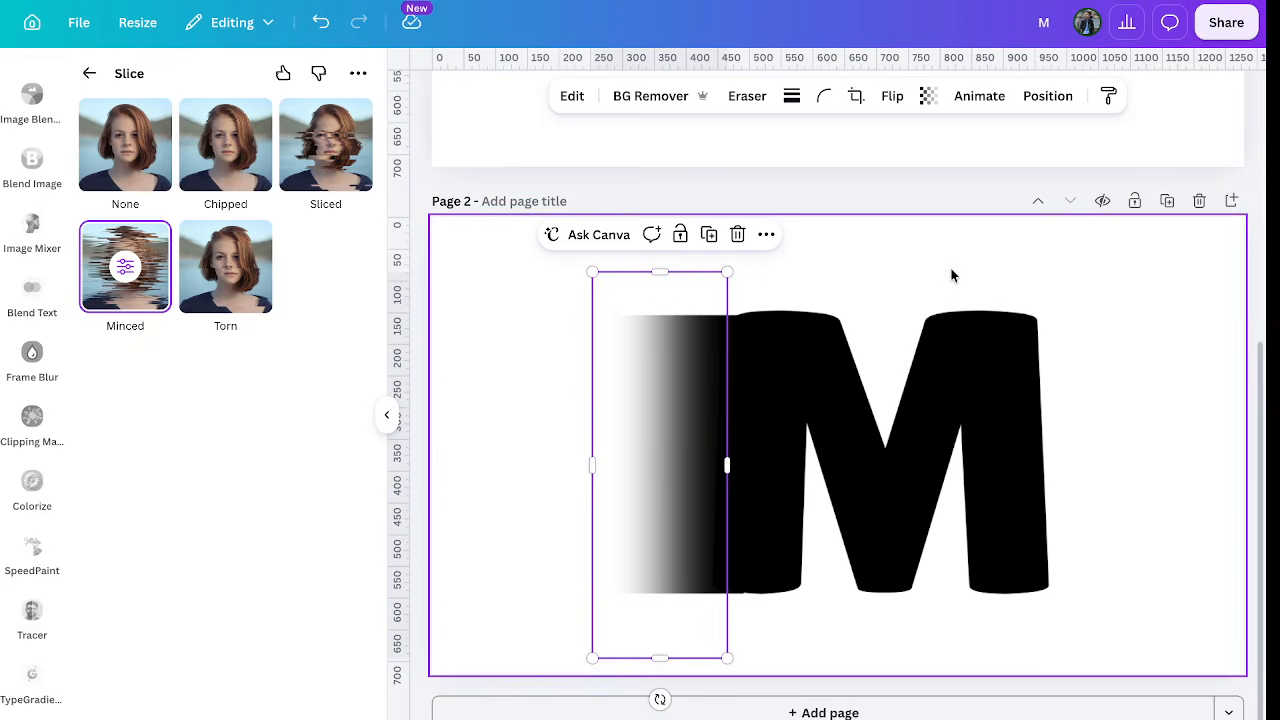
pyautogui.click(641, 428)
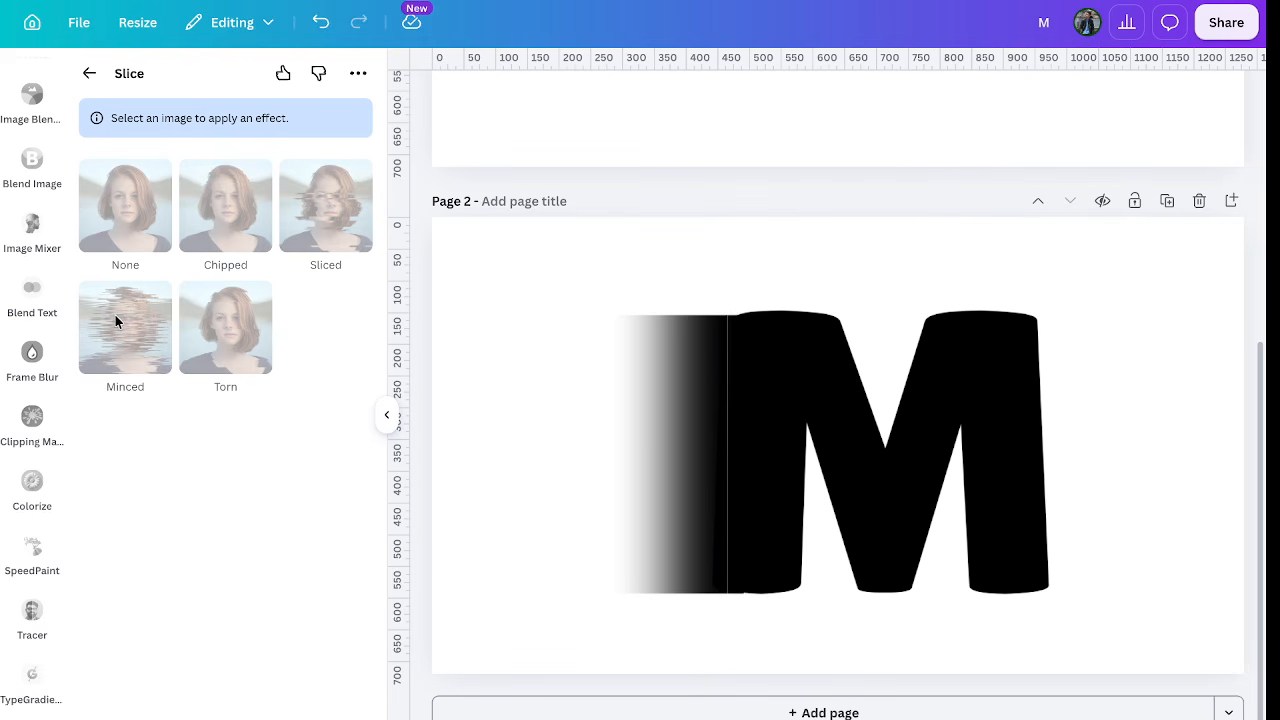
pyautogui.click(678, 397)
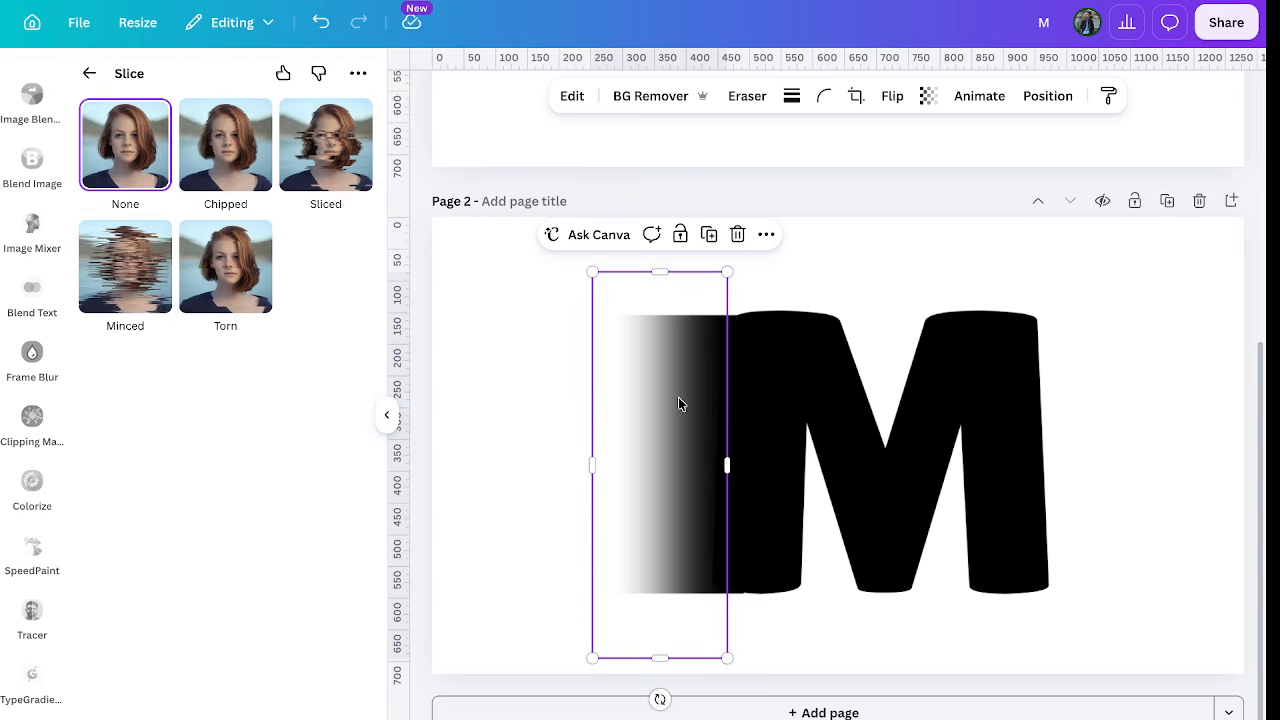
pyautogui.click(150, 288)
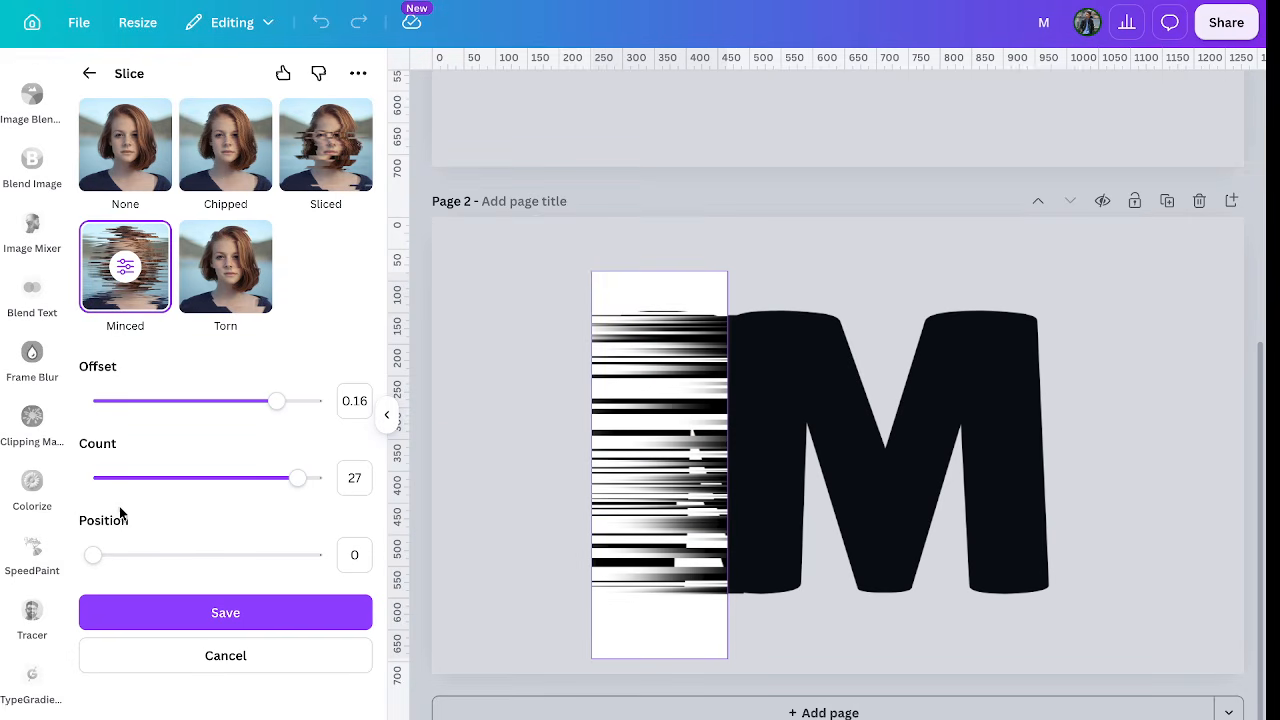
pyautogui.moveTo(223, 409); pyautogui.dragTo(246, 423)
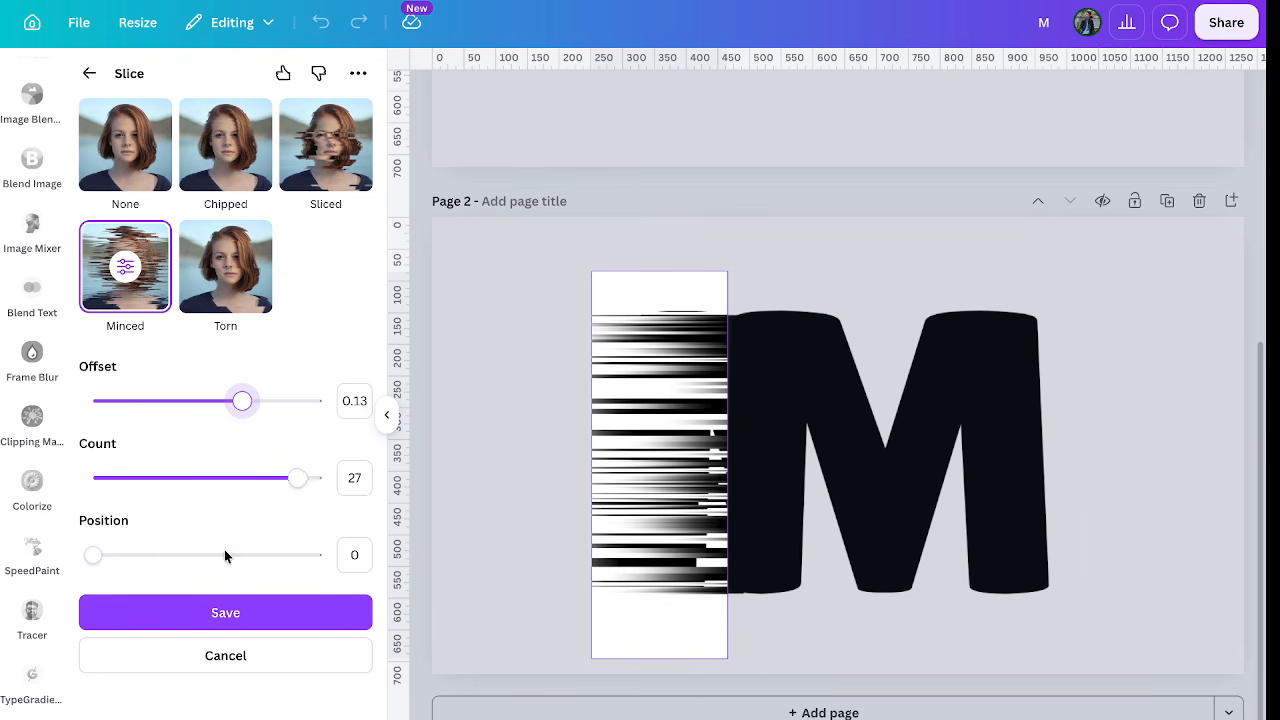
pyautogui.click(235, 621)
pyautogui.click(498, 532)
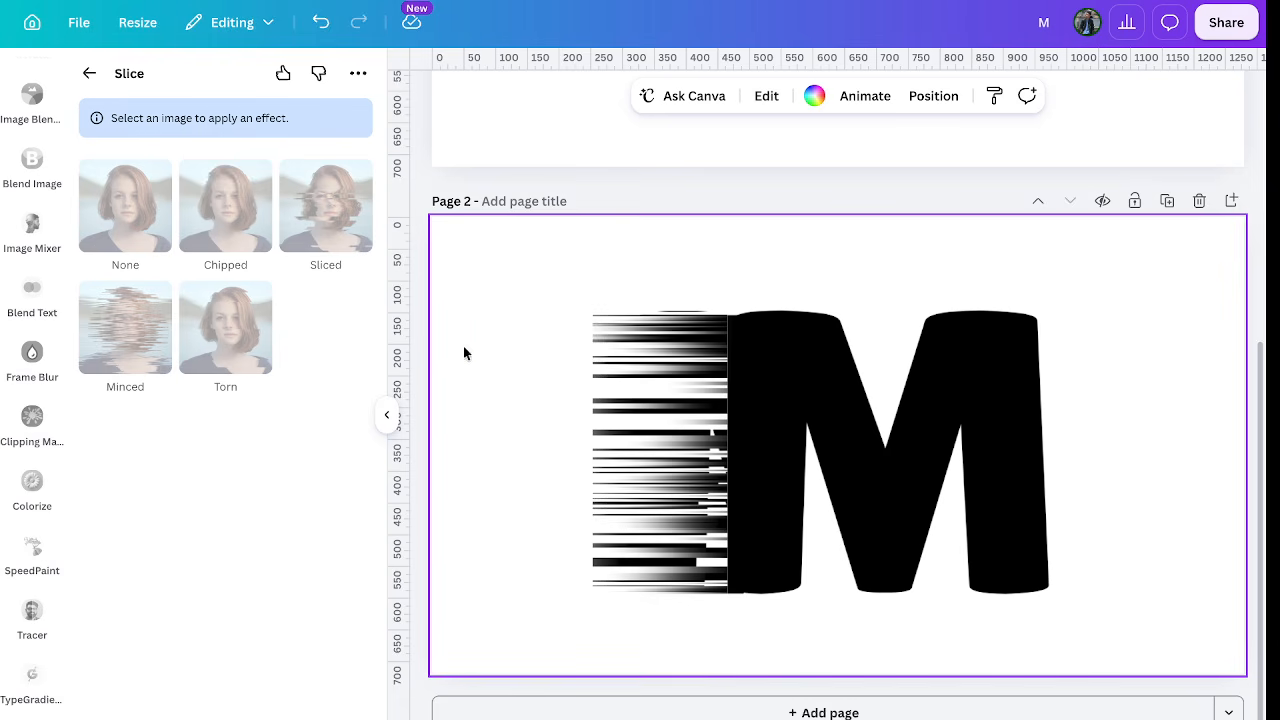
pyautogui.click(387, 414)
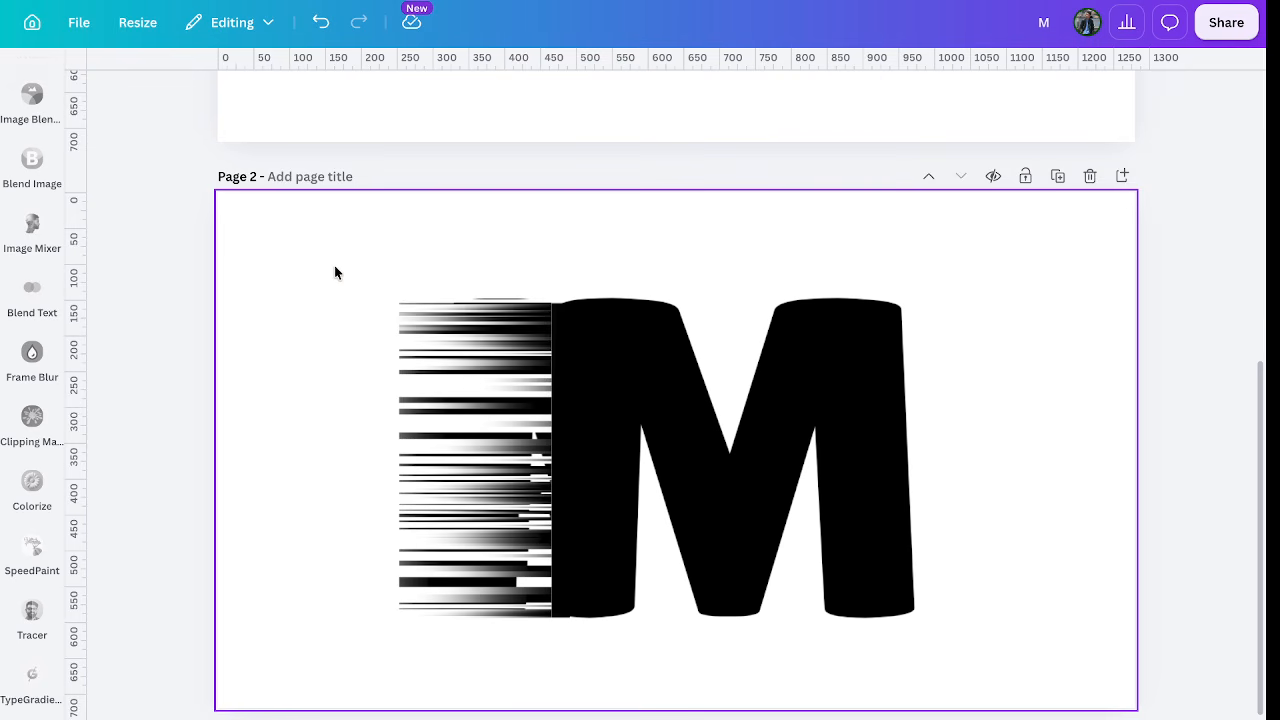
# Select everything on page 2, the M and its streaked fade.
pyautogui.moveTo(300, 256); pyautogui.dragTo(311, 262)
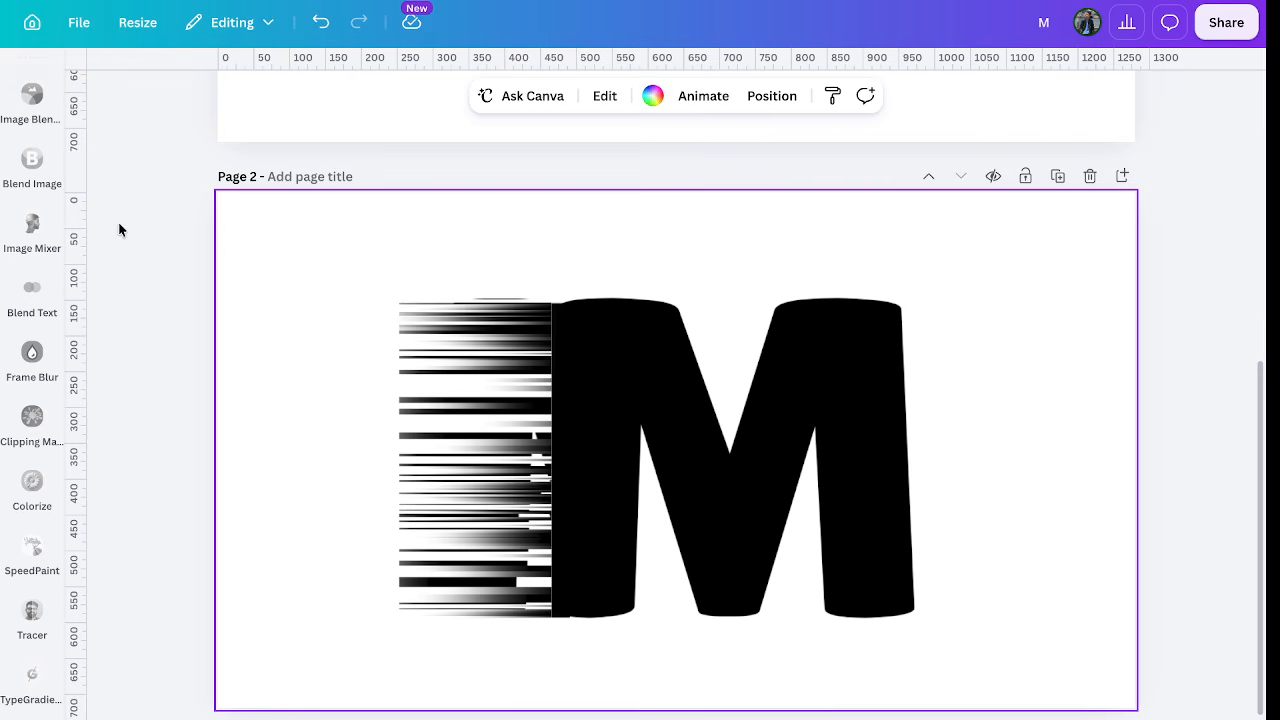
pyautogui.scroll(5, 117, 229)
pyautogui.scroll(-5, 177, 335)
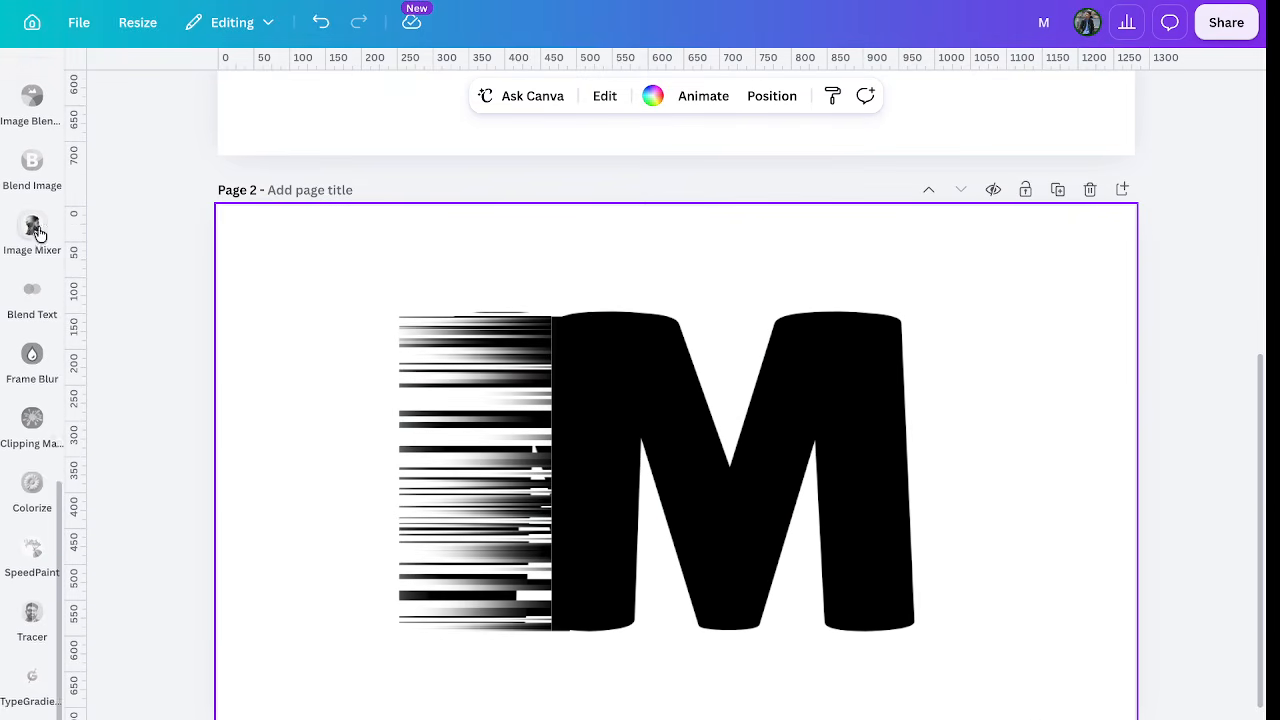
pyautogui.scroll(5, 35, 234)
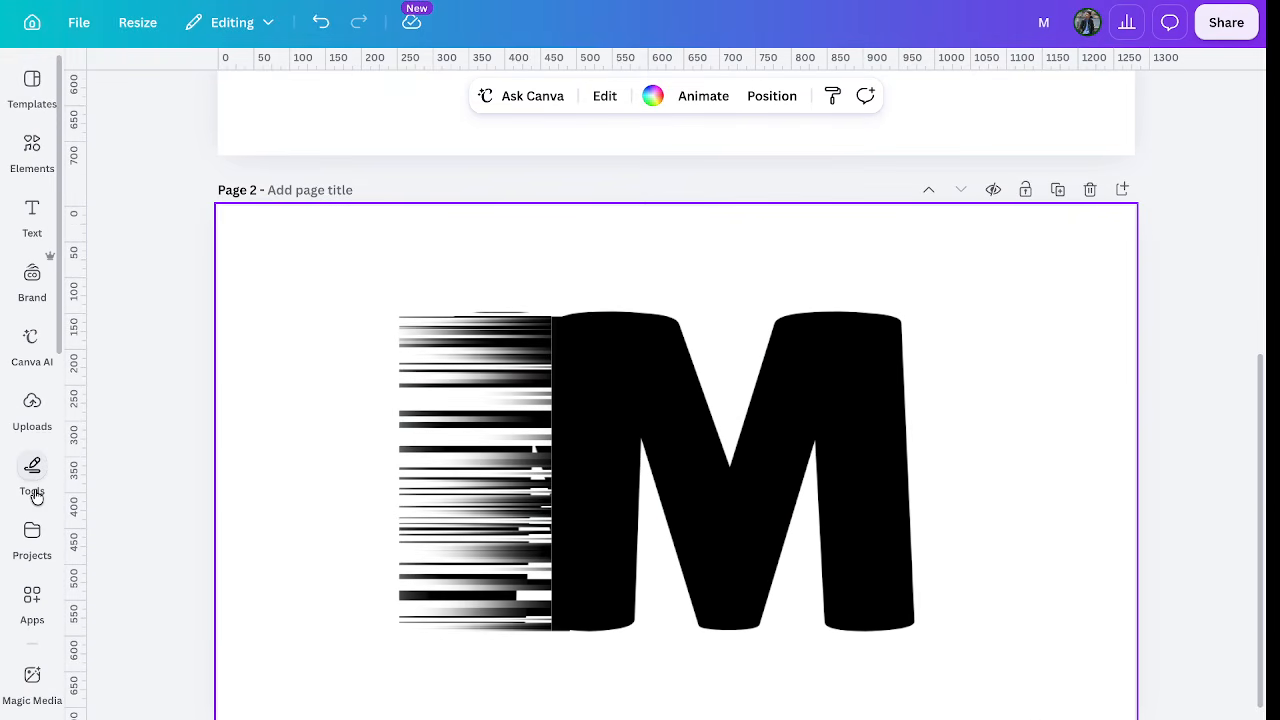
# Search the apps library for 'image blender' and launch the Image Blender app.
pyautogui.click(31, 612)
pyautogui.click(171, 87)
pyautogui.press('BackSpace')
pyautogui.press('BackSpace')
pyautogui.press('BackSpace')
pyautogui.press('BackSpace')
pyautogui.press('BackSpace')
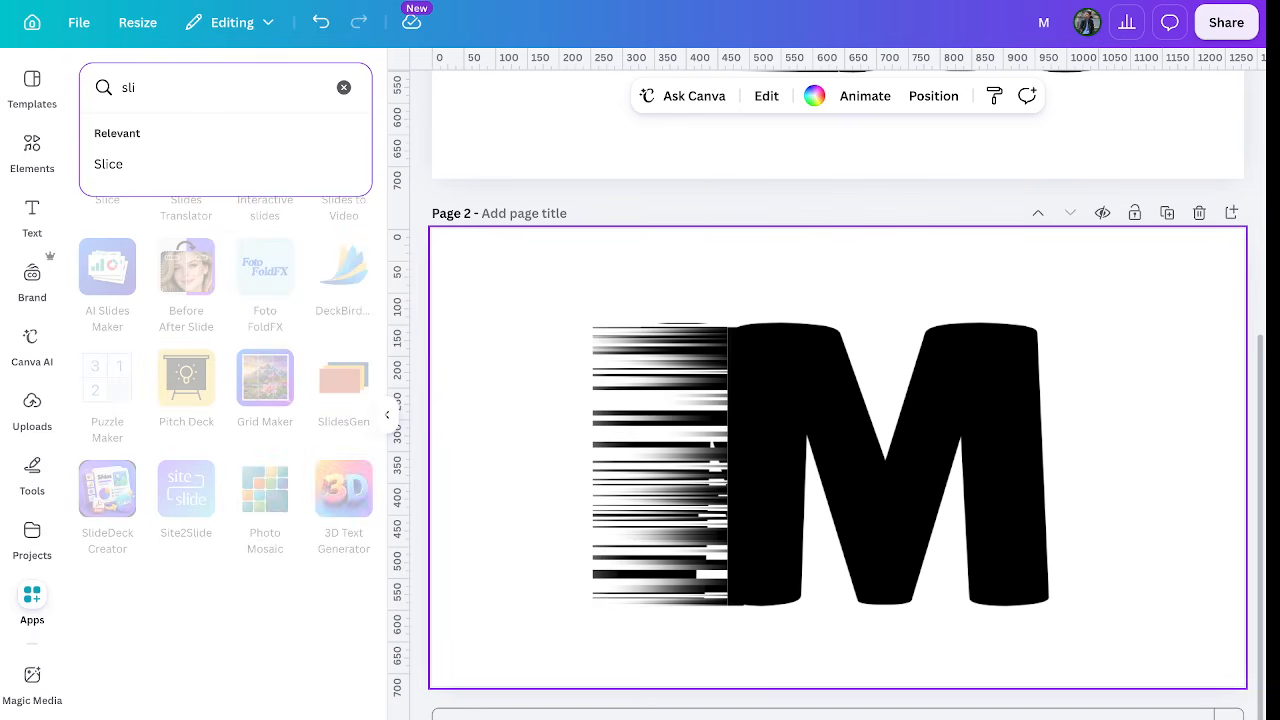
pyautogui.write('image blender')
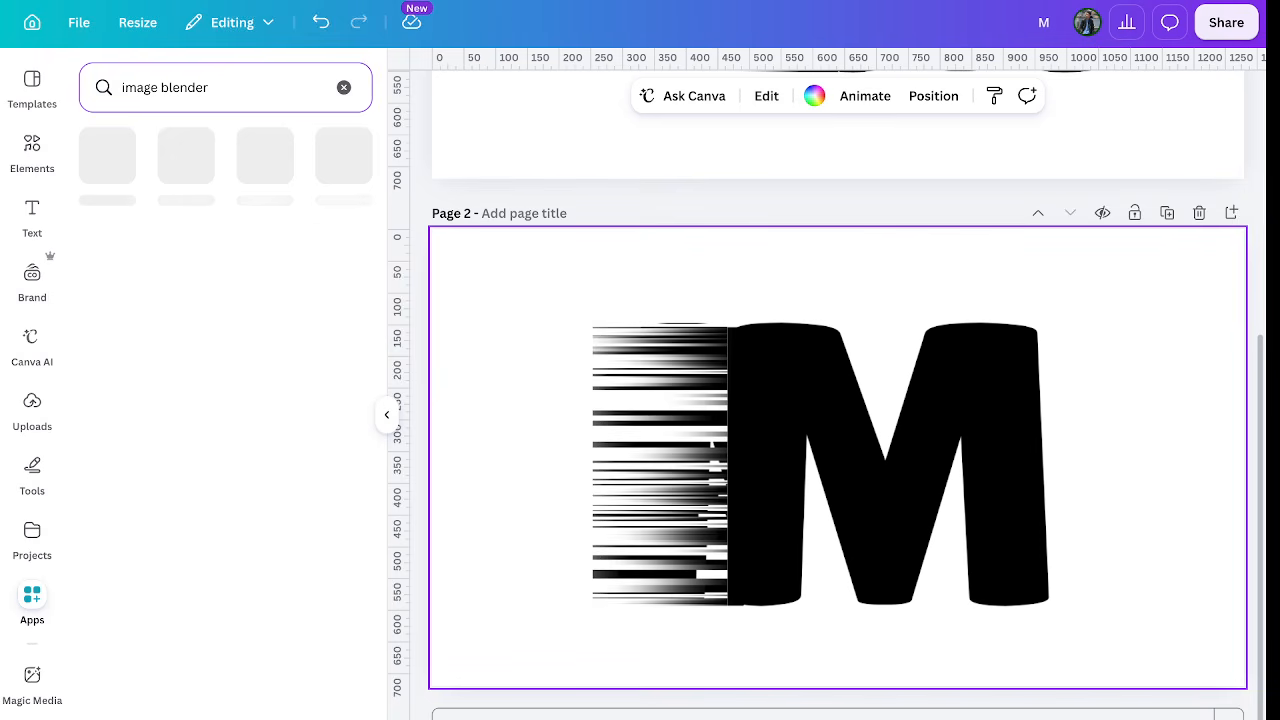
pyautogui.press('Return')
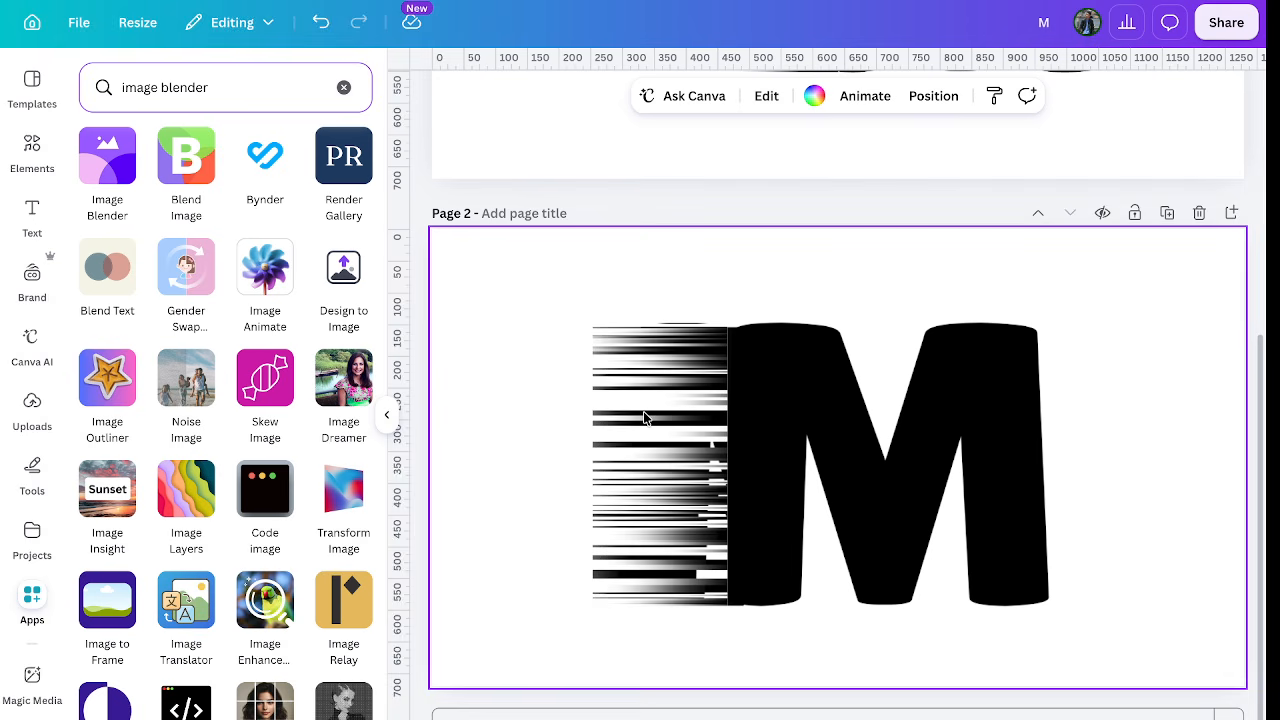
pyautogui.click(106, 158)
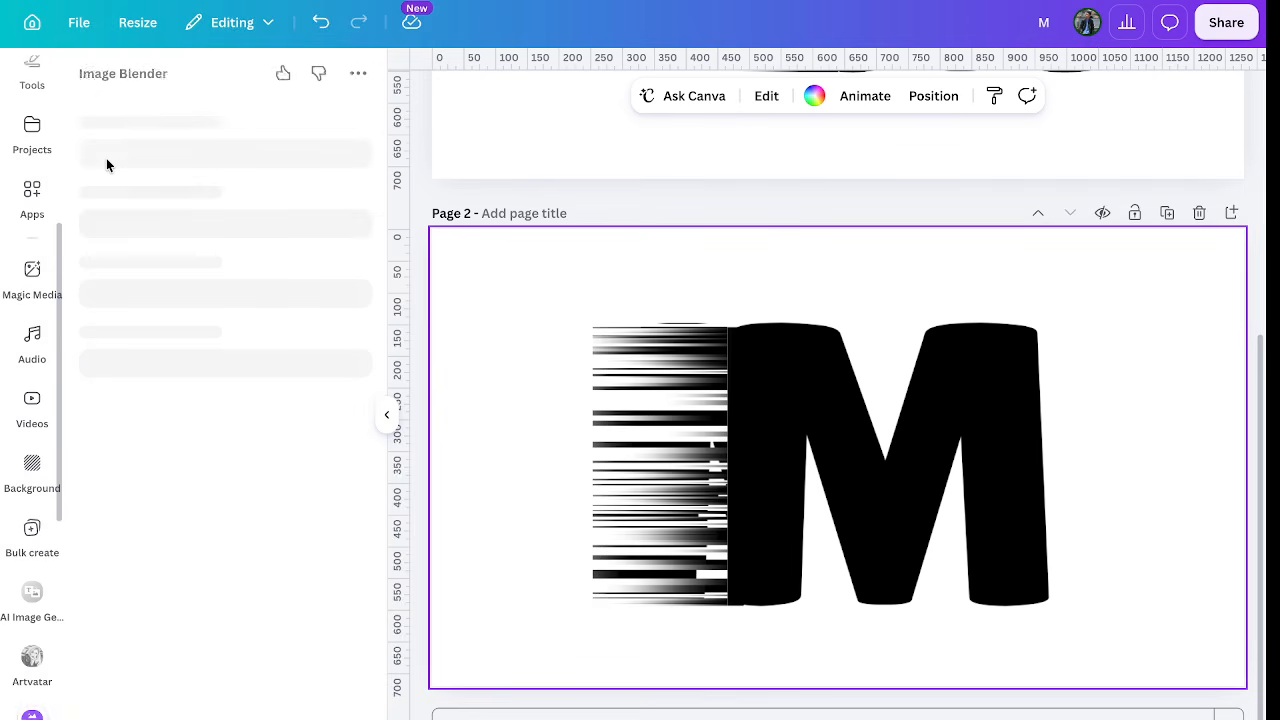